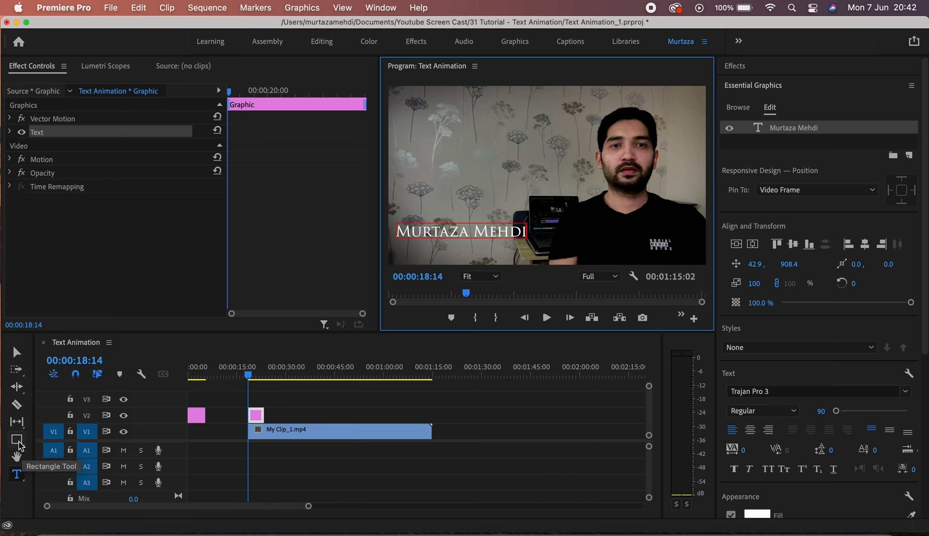
Draw a rectangle shape in the Program monitor above the title text.
{"action": "left_click", "coordinate": [20, 443]}
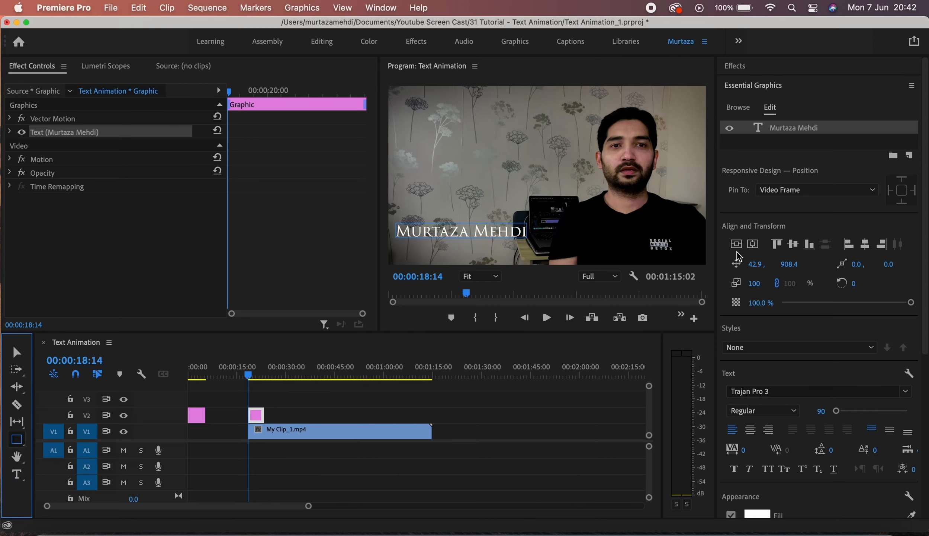
{"action": "left_click", "coordinate": [910, 155]}
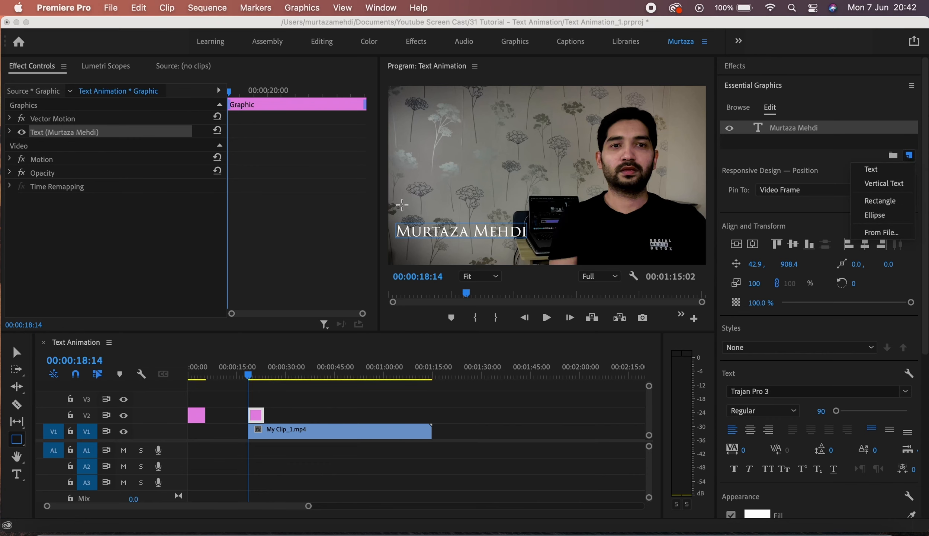
{"action": "left_click_drag", "start_coordinate": [394, 194], "coordinate": [545, 224]}
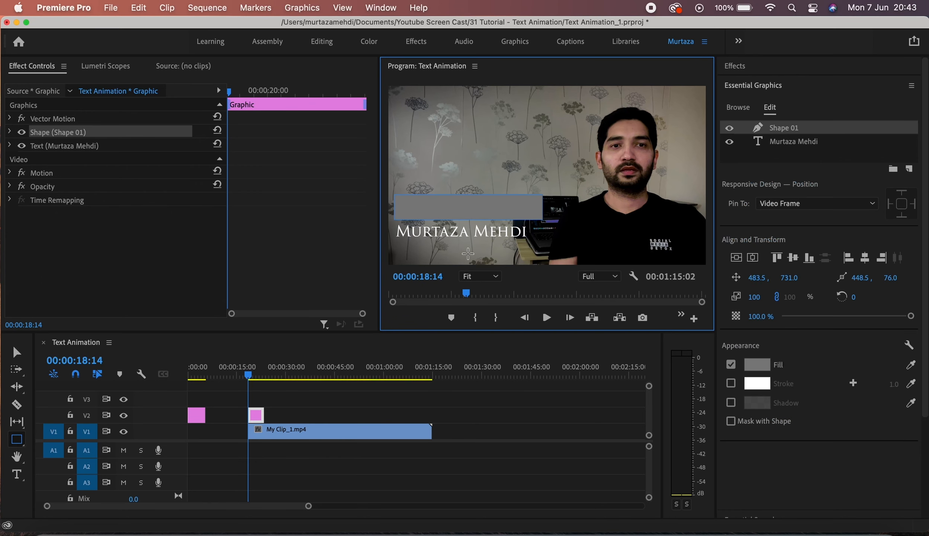
{"action": "key", "text": "v"}
{"action": "left_click_drag", "start_coordinate": [483, 231], "coordinate": [494, 263]}
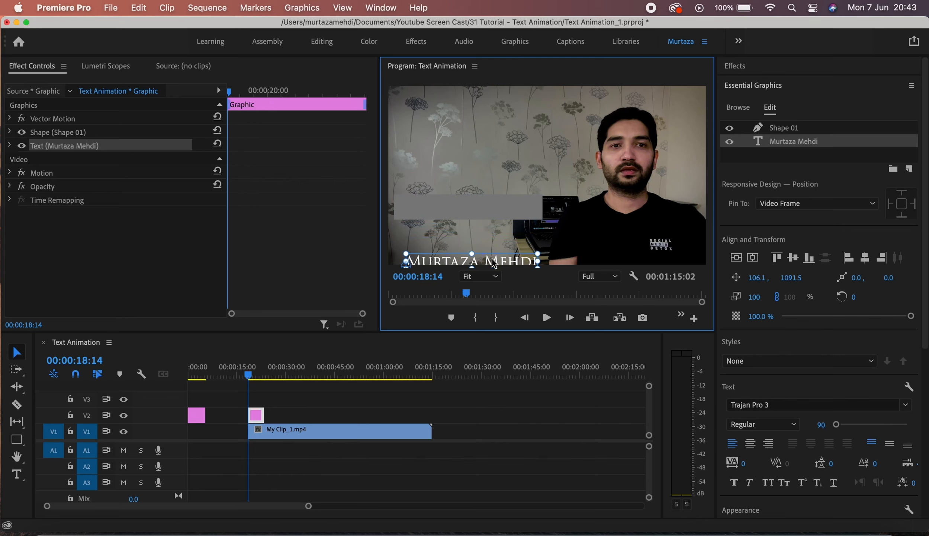
{"action": "left_click_drag", "start_coordinate": [498, 209], "coordinate": [500, 241]}
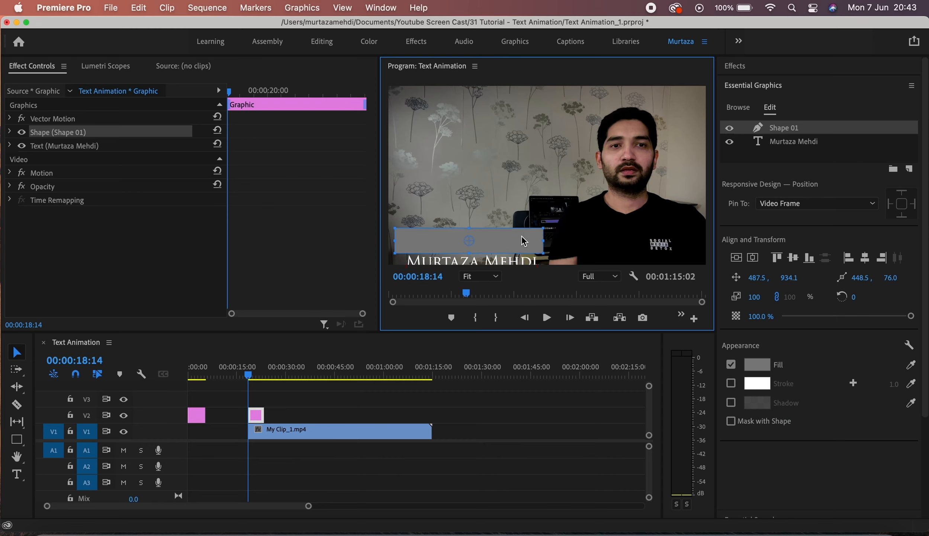
{"action": "left_click", "coordinate": [784, 133]}
{"action": "left_click_drag", "start_coordinate": [784, 133], "coordinate": [786, 154]}
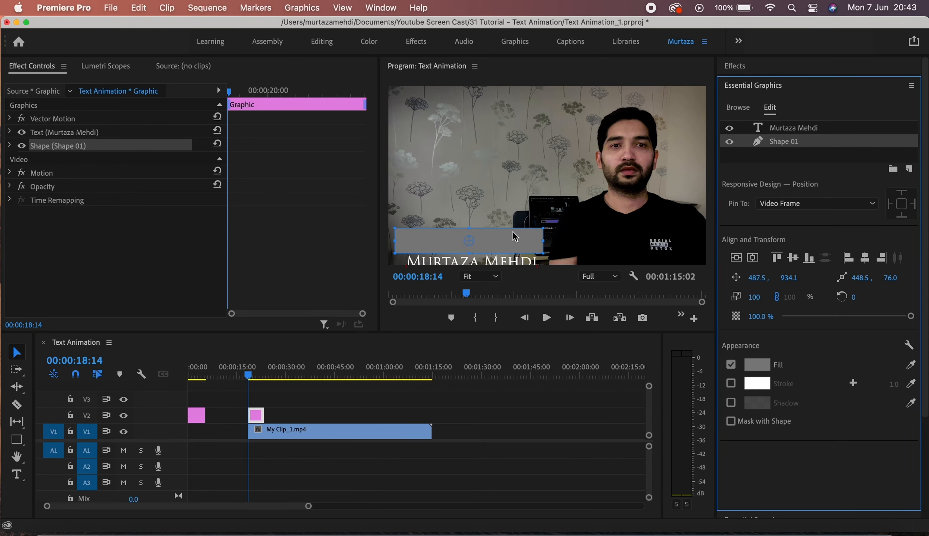
{"action": "left_click", "coordinate": [522, 261]}
{"action": "left_click_drag", "start_coordinate": [926, 193], "coordinate": [927, 308]}
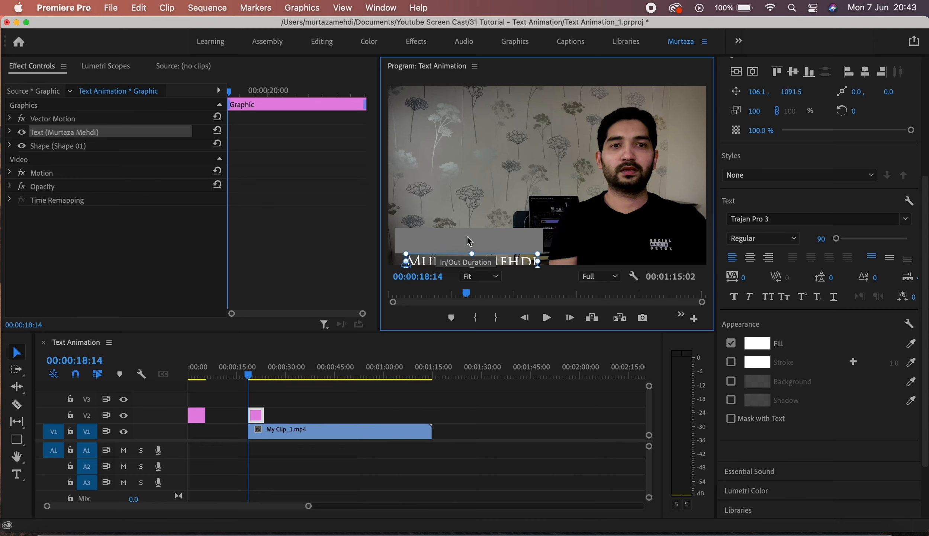
{"action": "left_click", "coordinate": [492, 203]}
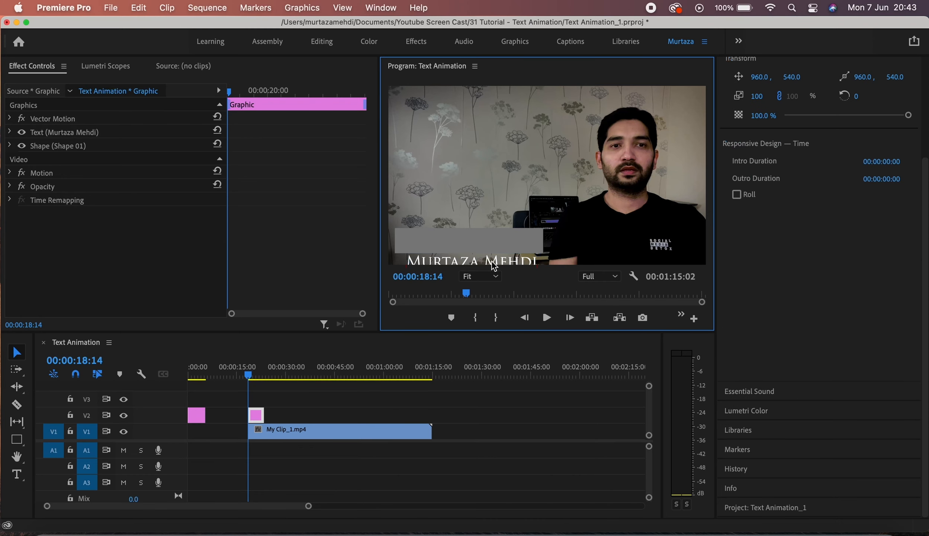
{"action": "left_click", "coordinate": [506, 262]}
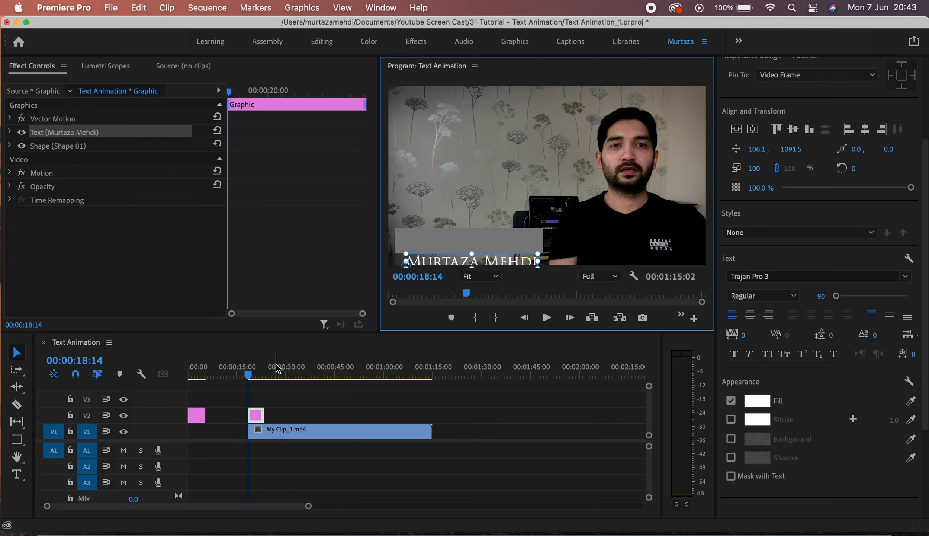
{"action": "key", "text": "Home"}
{"action": "key", "text": "space"}
Keyframe the text's Position from Y 1091.5 at the start to Y 969.5 at 19:07.
{"action": "left_click", "coordinate": [10, 132]}
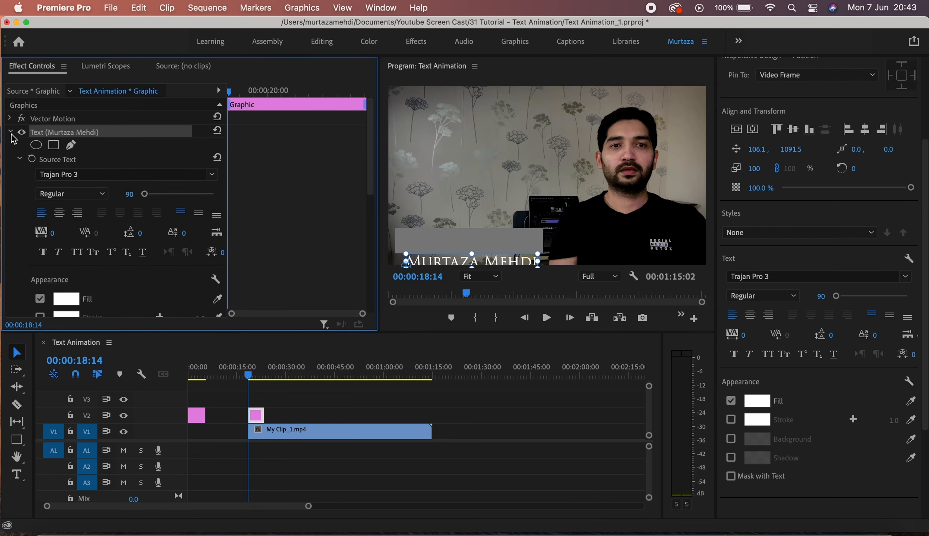
{"action": "left_click", "coordinate": [19, 160]}
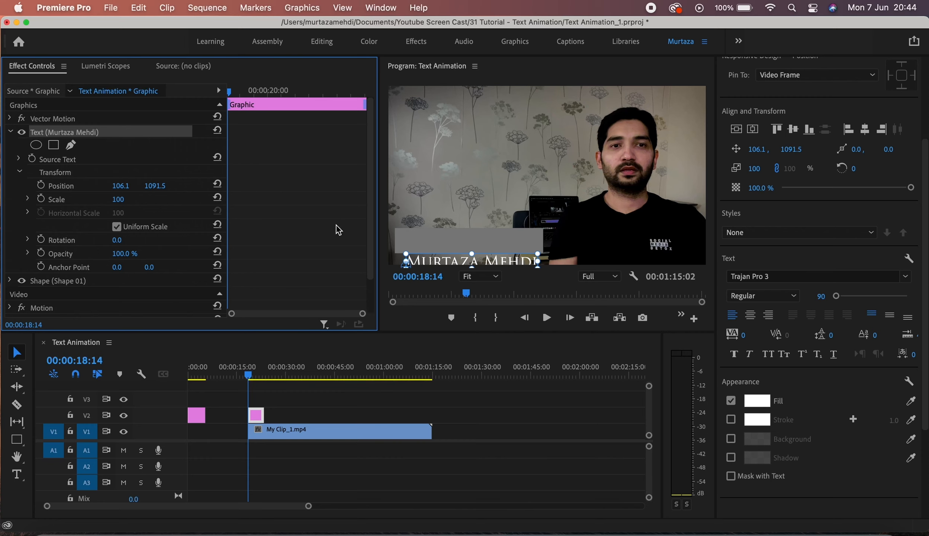
{"action": "left_click", "coordinate": [44, 187]}
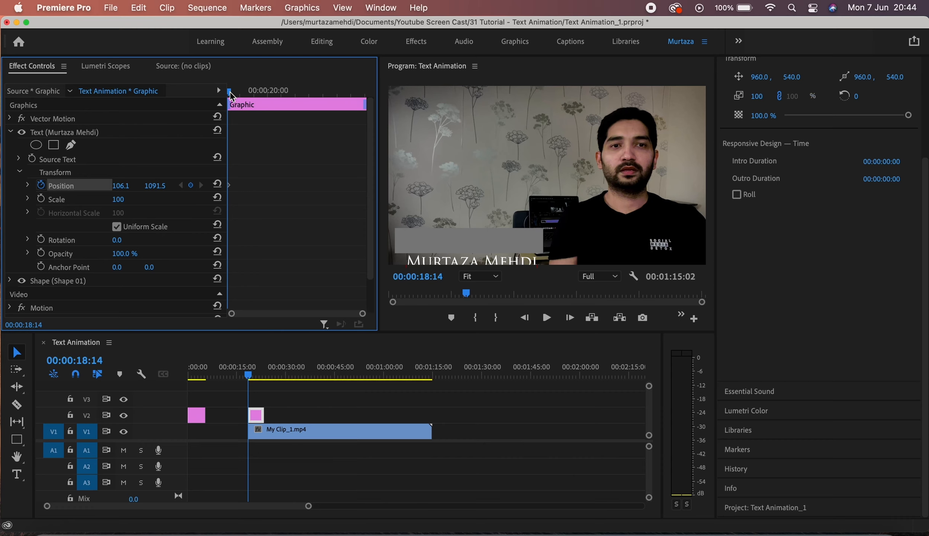
{"action": "left_click_drag", "start_coordinate": [230, 91], "coordinate": [249, 91]}
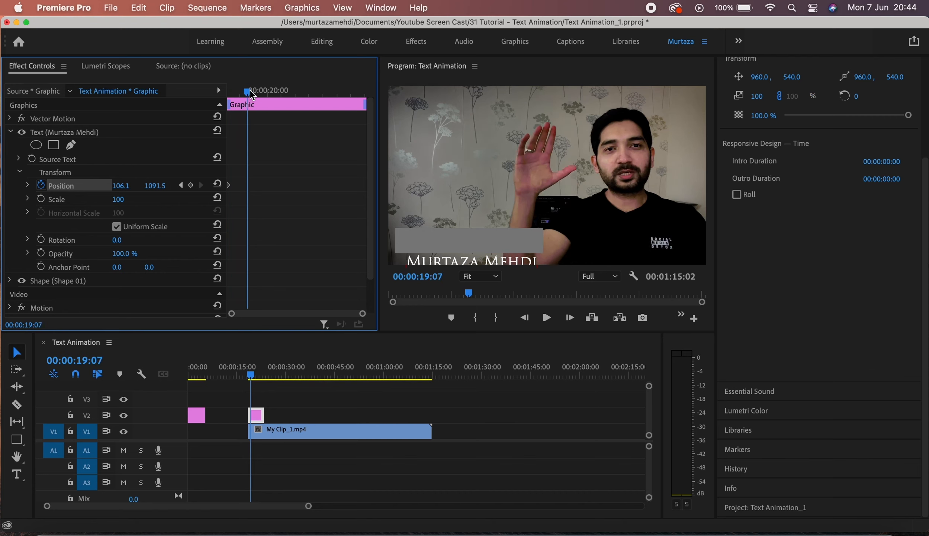
{"action": "left_click", "coordinate": [192, 186]}
{"action": "left_click_drag", "start_coordinate": [155, 186], "coordinate": [104, 186]}
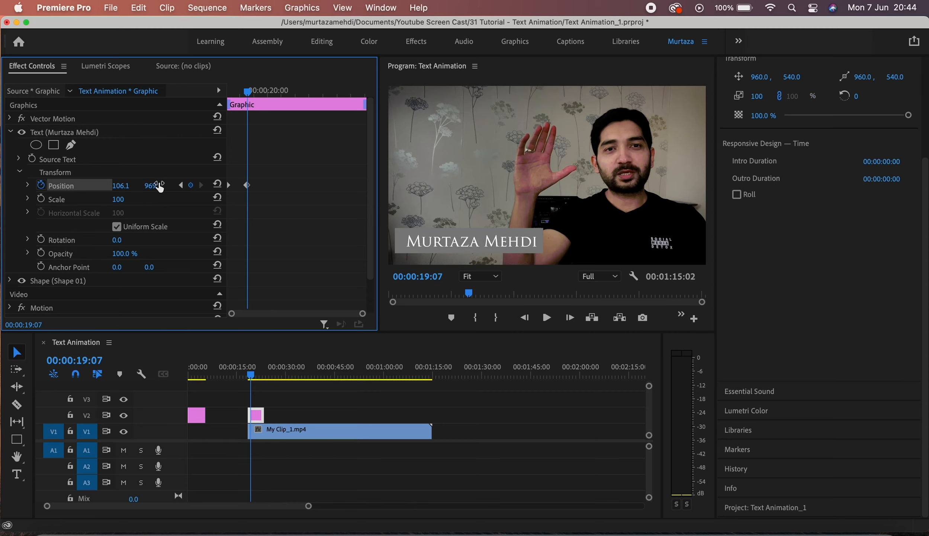
Preview the slide-up and add a holding Position keyframe at 22:00.
{"action": "key", "text": "Up"}
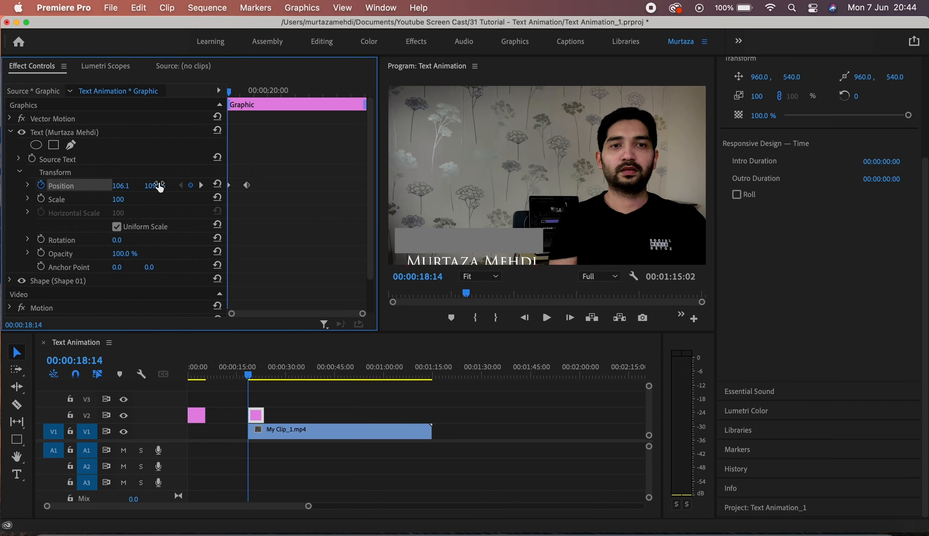
{"action": "key", "text": "space"}
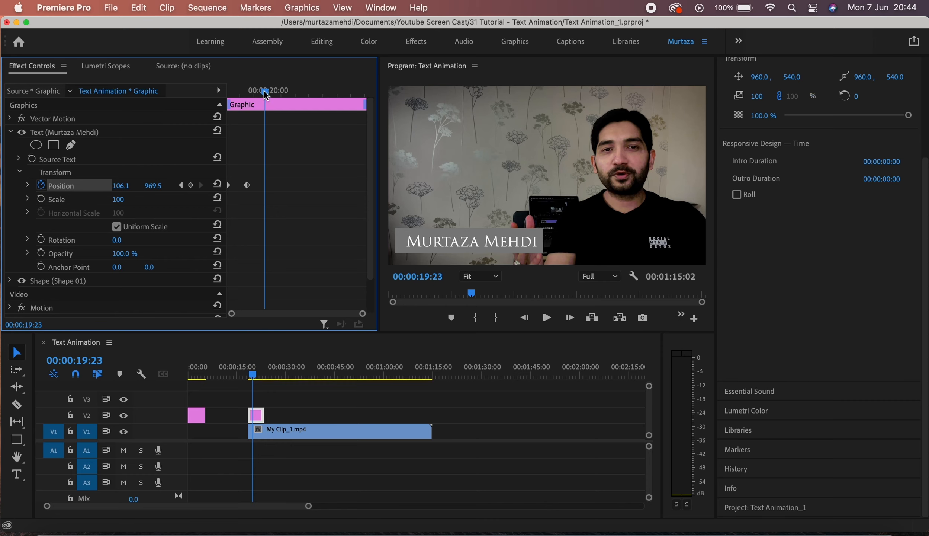
{"action": "left_click_drag", "start_coordinate": [264, 91], "coordinate": [322, 93]}
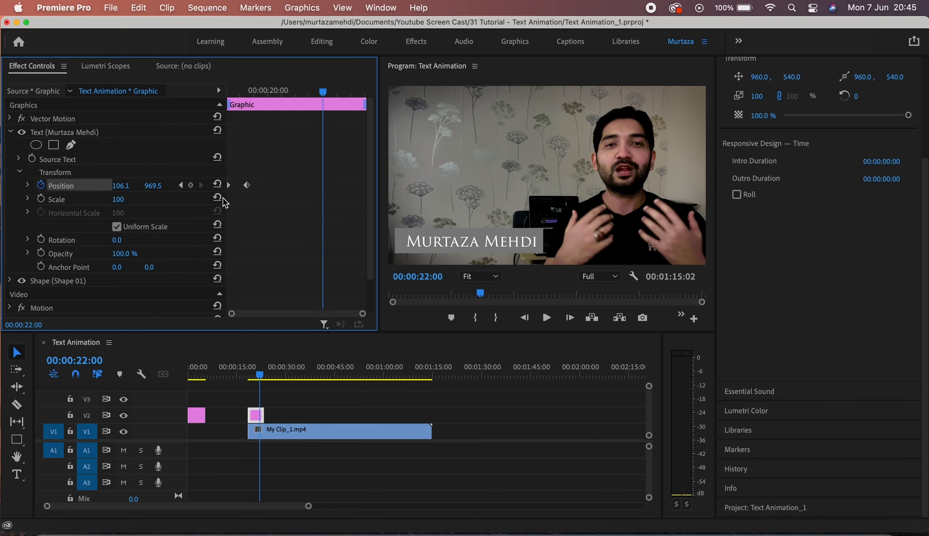
{"action": "left_click", "coordinate": [191, 185]}
{"action": "left_click_drag", "start_coordinate": [322, 90], "coordinate": [340, 92]}
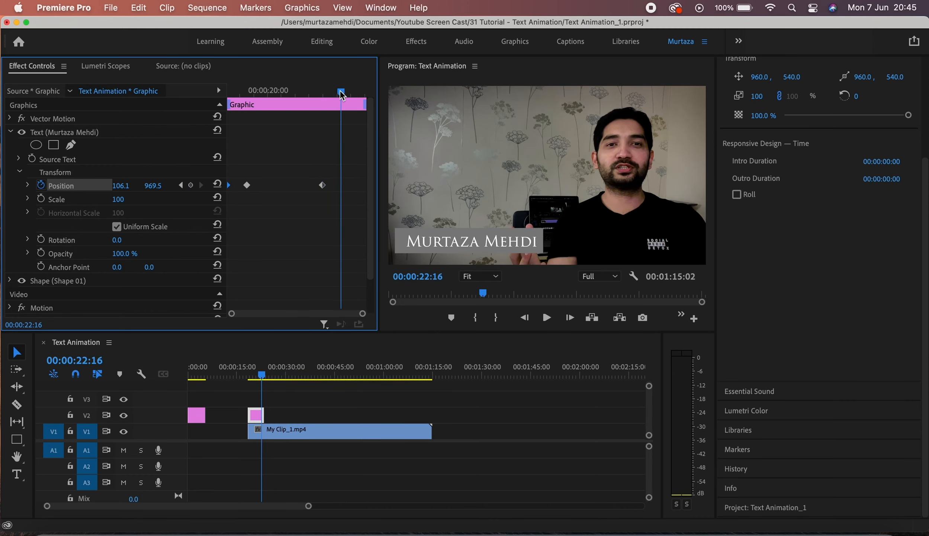
Paste a Position keyframe at 22:16 returning the text to Y 1091.5, then check each keyframe.
{"action": "key", "text": "super+v"}
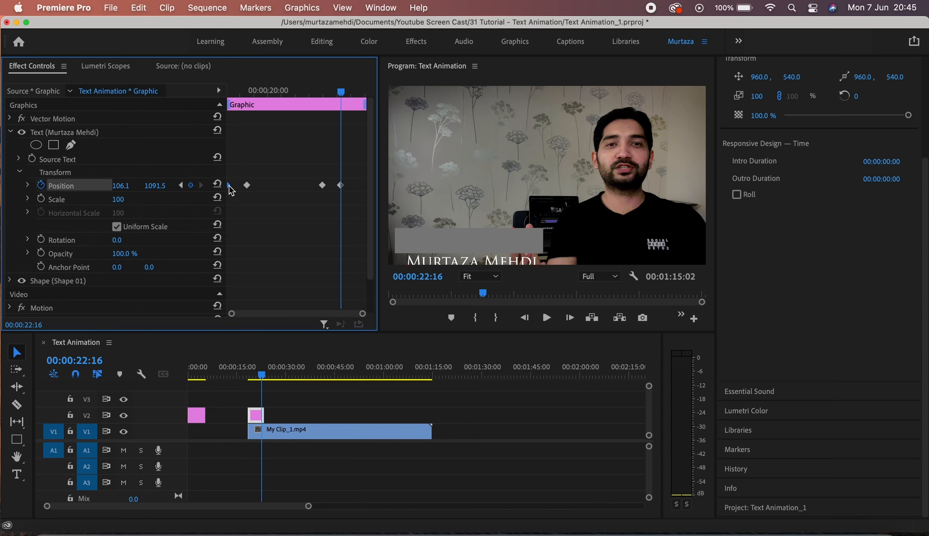
{"action": "left_click", "coordinate": [181, 185]}
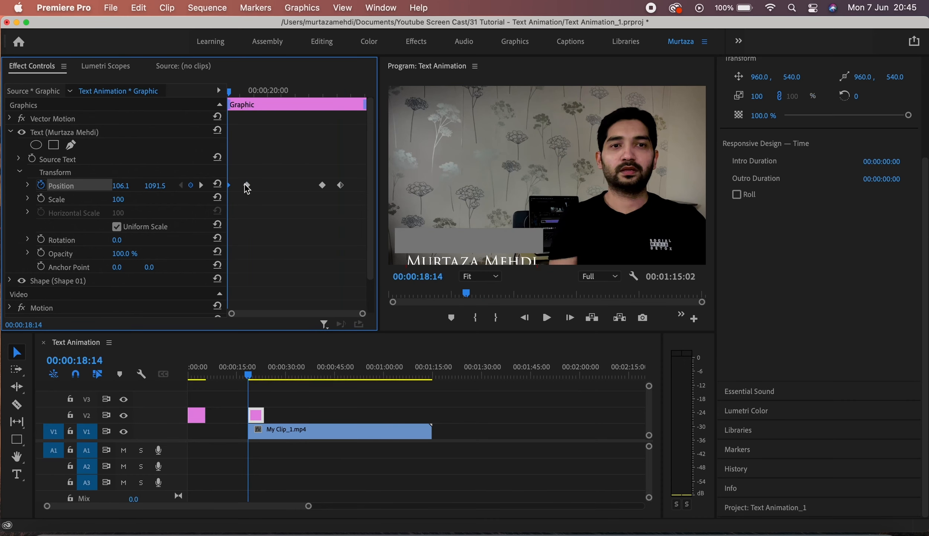
{"action": "left_click", "coordinate": [201, 186]}
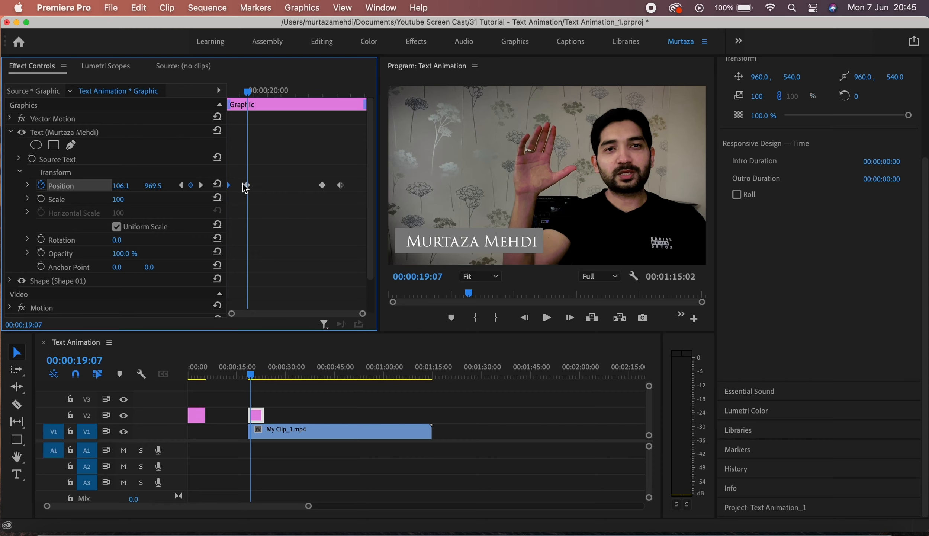
{"action": "left_click", "coordinate": [201, 185]}
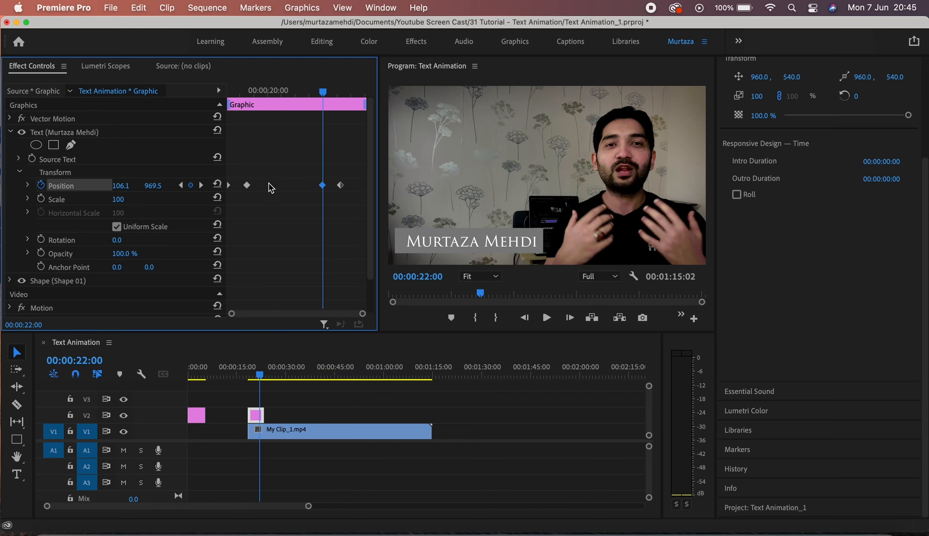
{"action": "left_click", "coordinate": [248, 185]}
{"action": "left_click", "coordinate": [201, 184]}
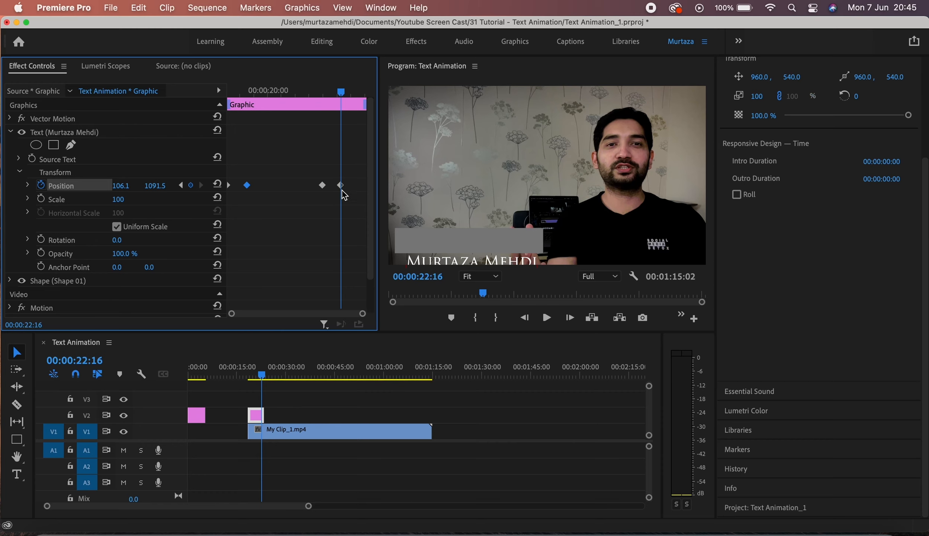
{"action": "left_click", "coordinate": [323, 186]}
Play back the title animation from the start of the graphic clip to review it.
{"action": "key", "text": "Up"}
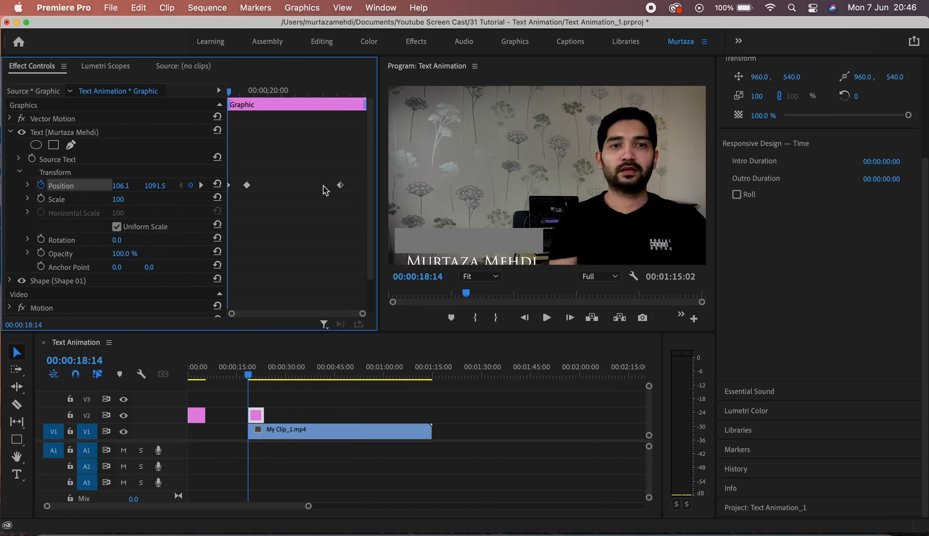
{"action": "key", "text": "space"}
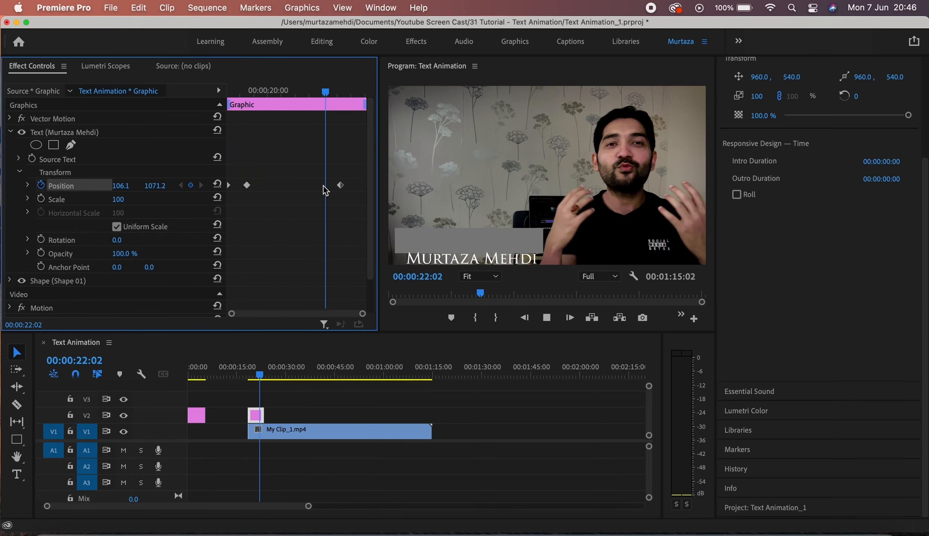
{"action": "key", "text": "Up"}
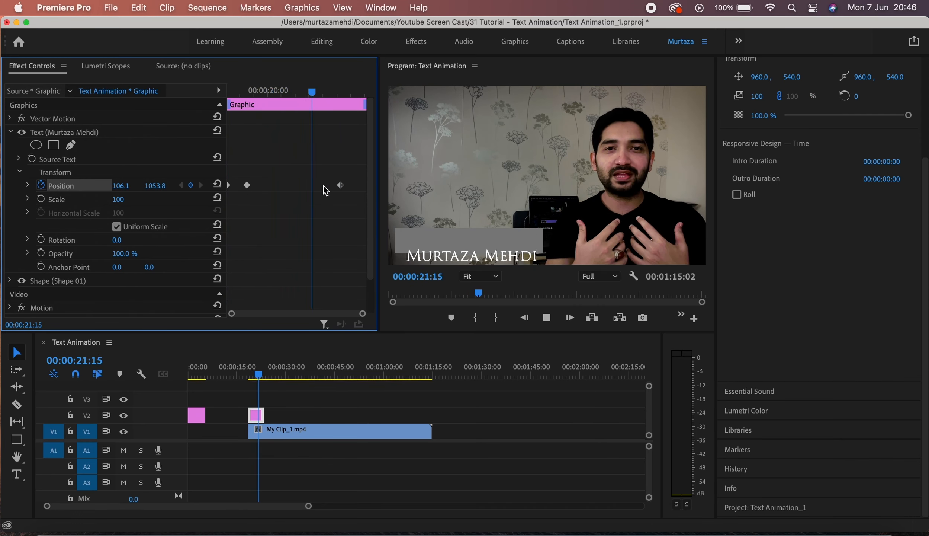
{"action": "key", "text": "Up"}
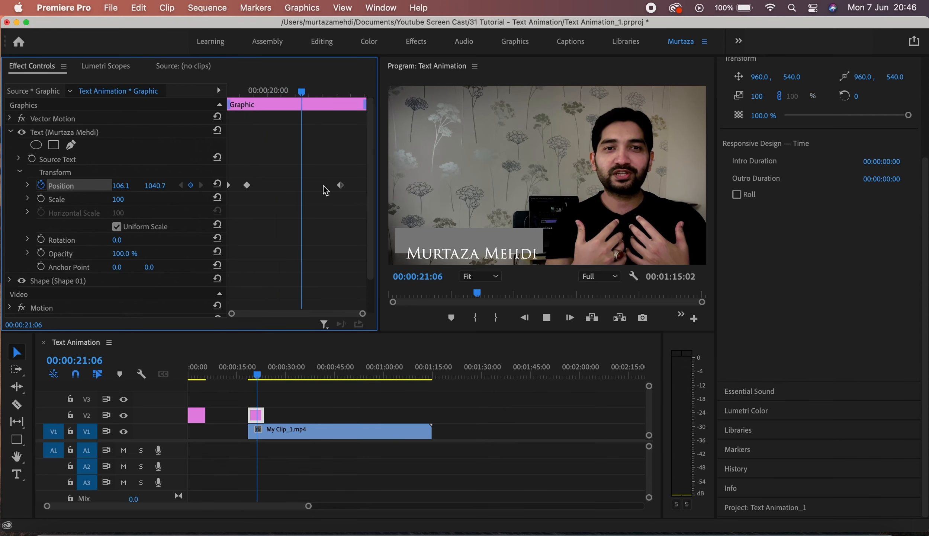
{"action": "key", "text": "space"}
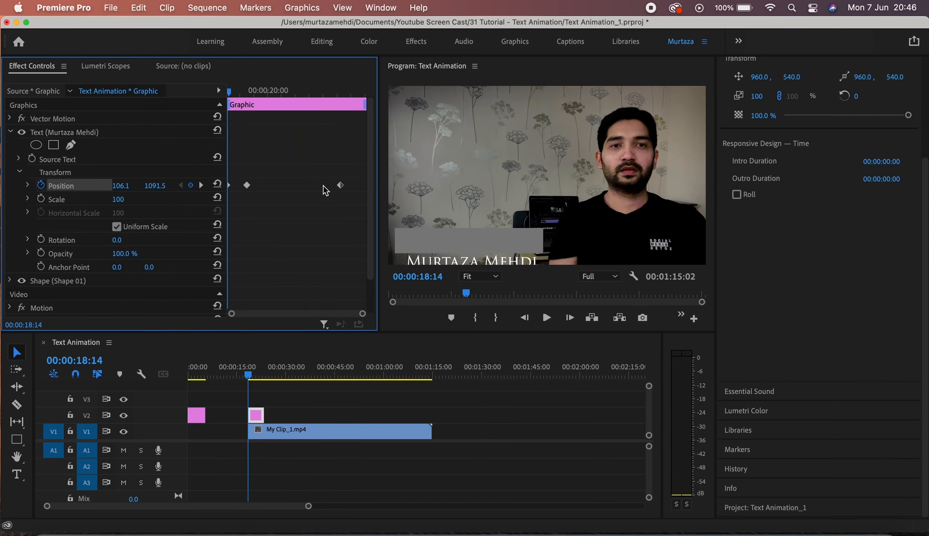
{"action": "key", "text": "space"}
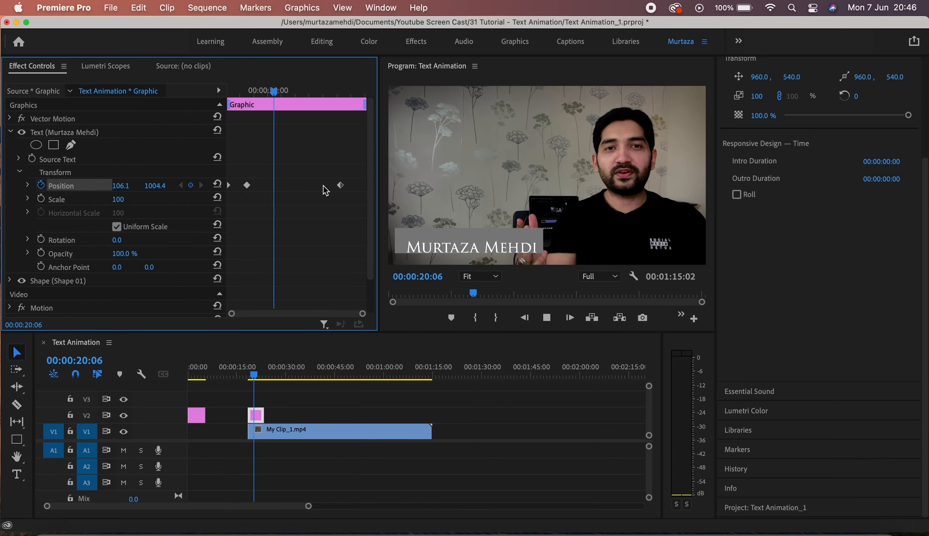
{"action": "key", "text": "space"}
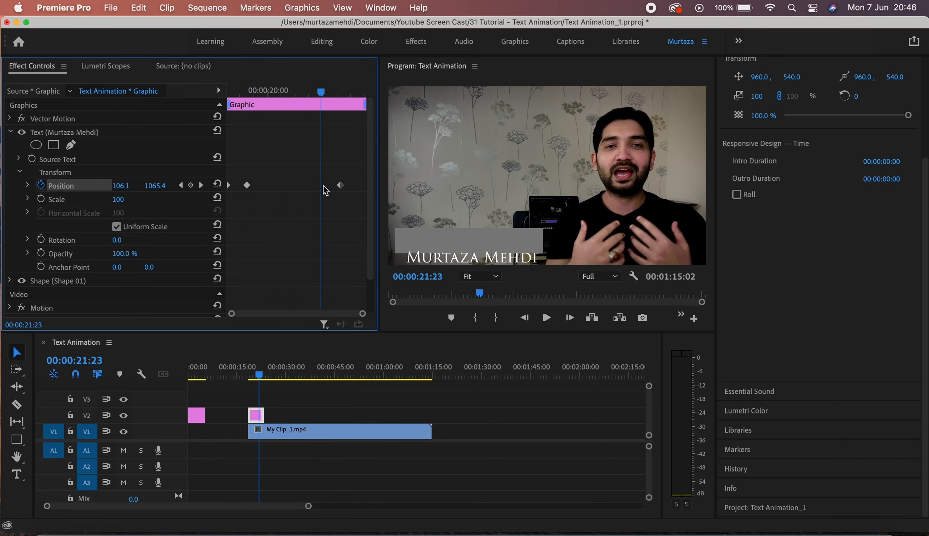
Undo to restore the deleted middle Position keyframe and move the playhead onto the last keyframe.
{"action": "key", "text": "super+z"}
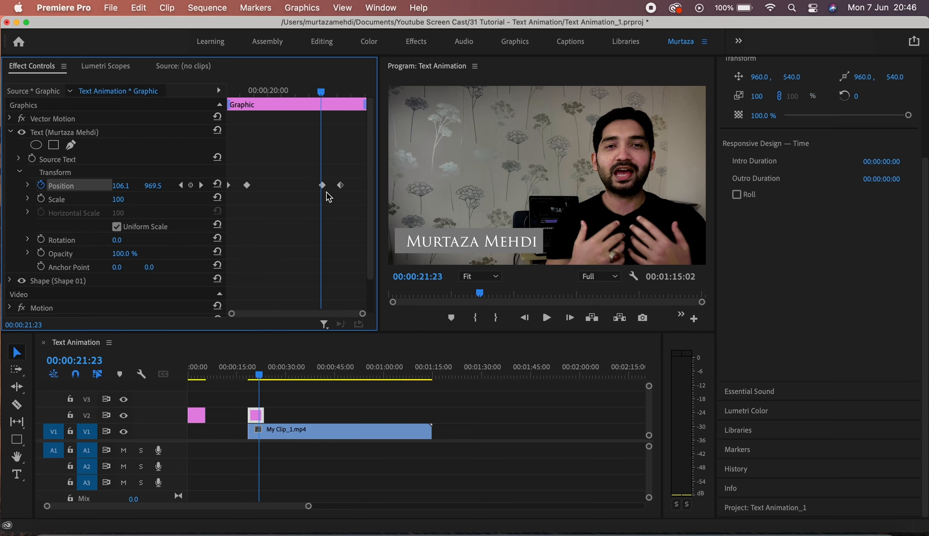
{"action": "left_click", "coordinate": [323, 185]}
{"action": "left_click", "coordinate": [338, 186]}
{"action": "left_click_drag", "start_coordinate": [326, 94], "coordinate": [342, 93]}
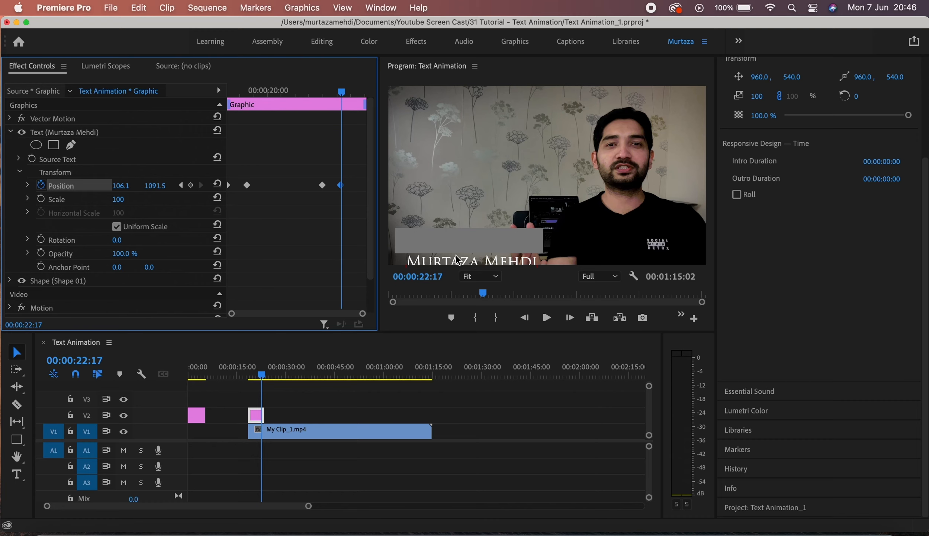
{"action": "left_click", "coordinate": [181, 186]}
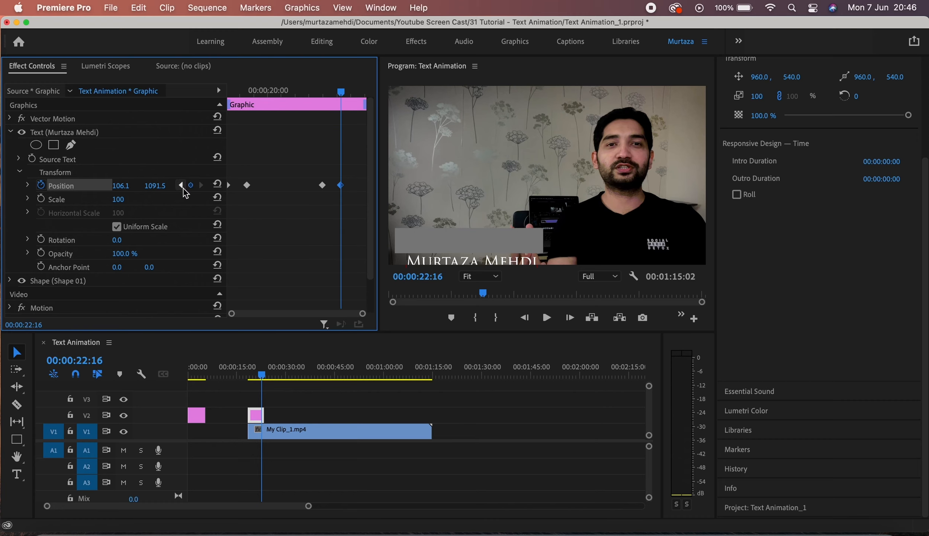
{"action": "left_click", "coordinate": [181, 186]}
{"action": "left_click", "coordinate": [181, 185]}
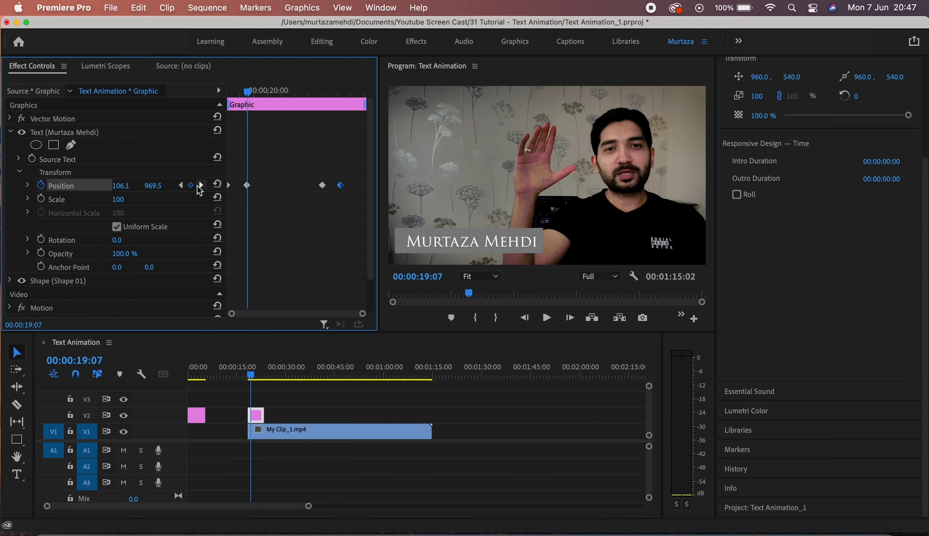
{"action": "left_click", "coordinate": [199, 186]}
{"action": "left_click", "coordinate": [199, 185]}
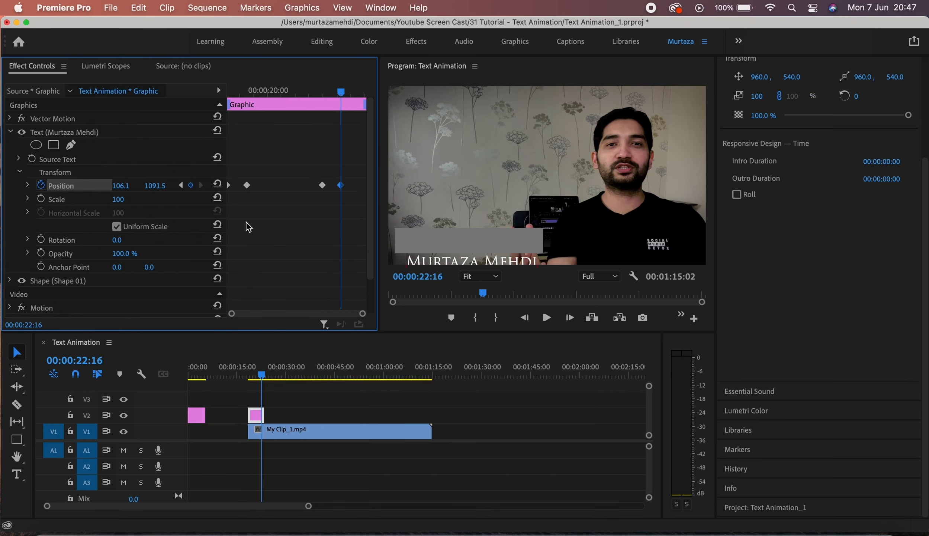
{"action": "left_click", "coordinate": [182, 187]}
{"action": "left_click", "coordinate": [181, 187]}
{"action": "left_click", "coordinate": [182, 188]}
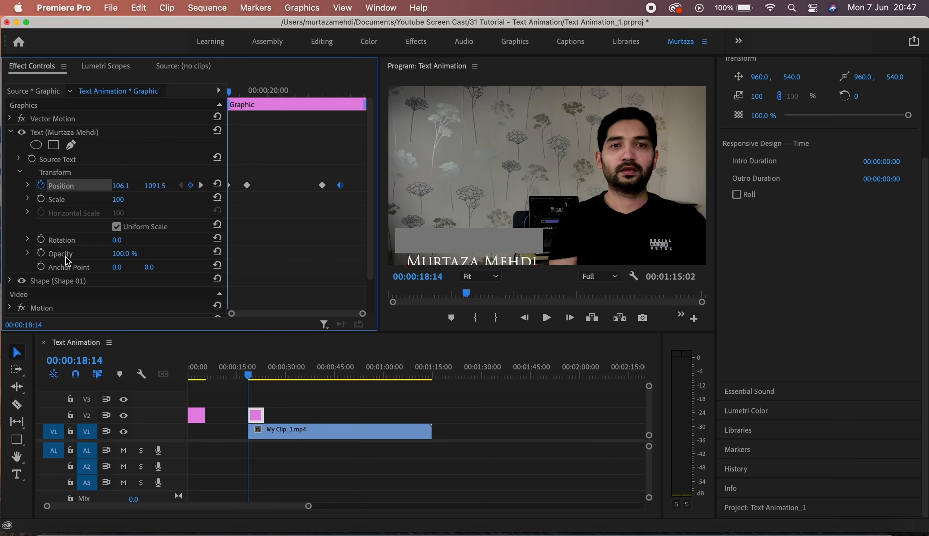
{"action": "left_click", "coordinate": [41, 253]}
Key the text's Opacity at 0% at 18:14 and 100% at 19:07.
{"action": "left_click", "coordinate": [124, 253]}
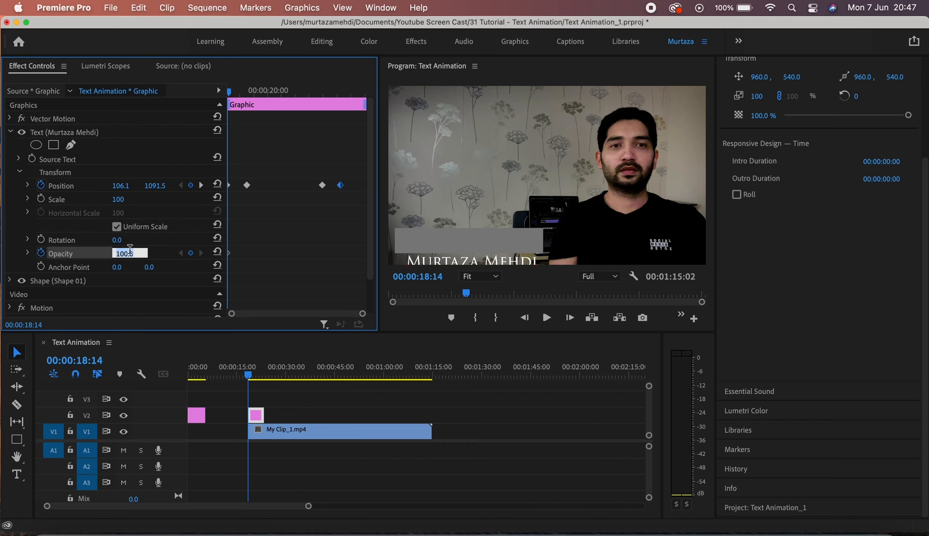
{"action": "type", "text": "0"}
{"action": "key", "text": "Return"}
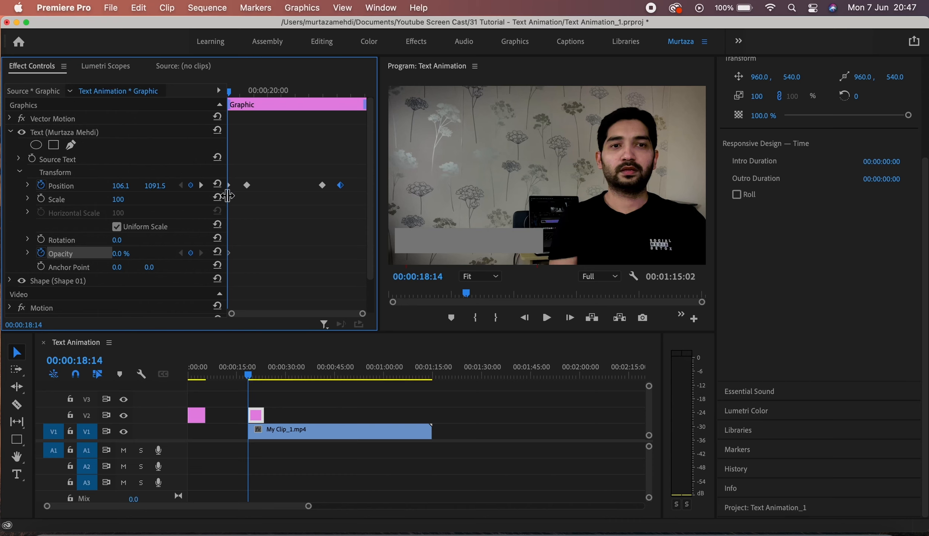
{"action": "left_click", "coordinate": [202, 187]}
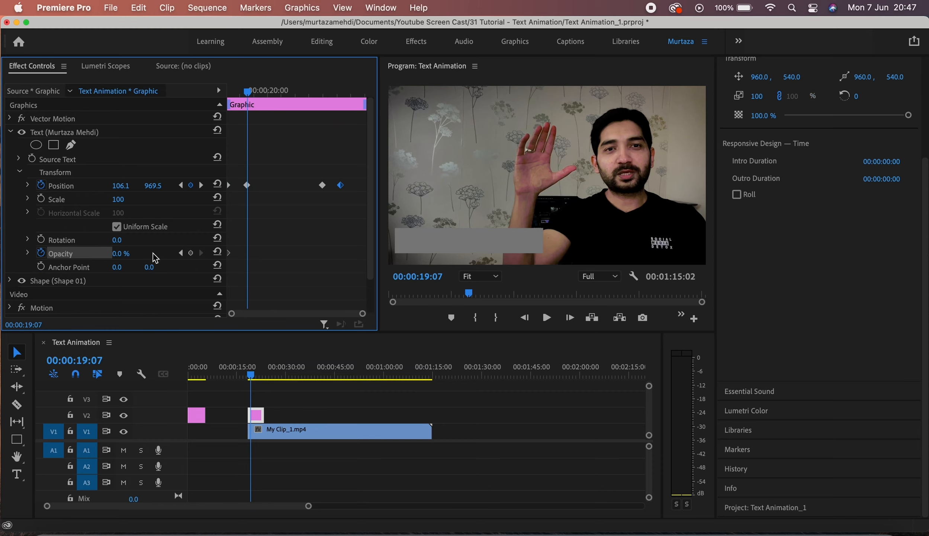
{"action": "left_click", "coordinate": [191, 254]}
{"action": "left_click", "coordinate": [129, 253]}
{"action": "type", "text": "100"}
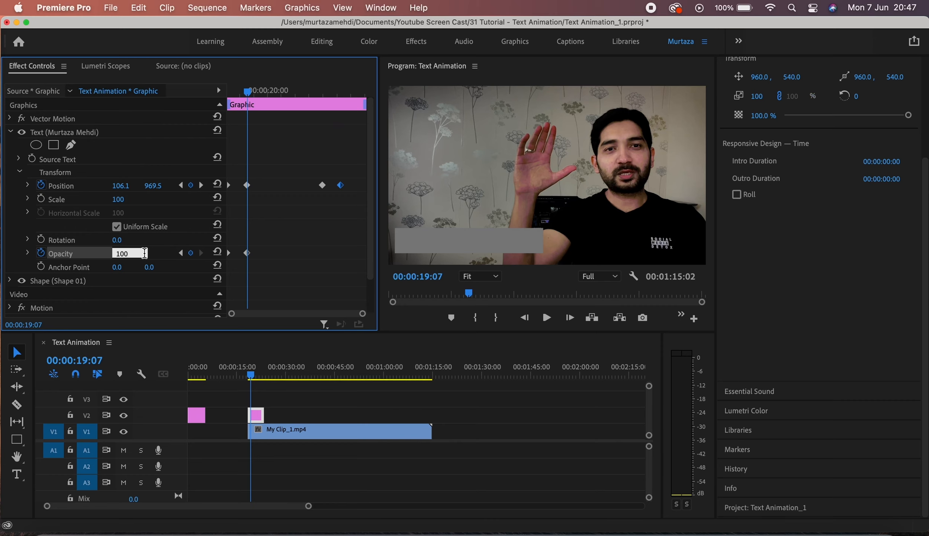
{"action": "key", "text": "Return"}
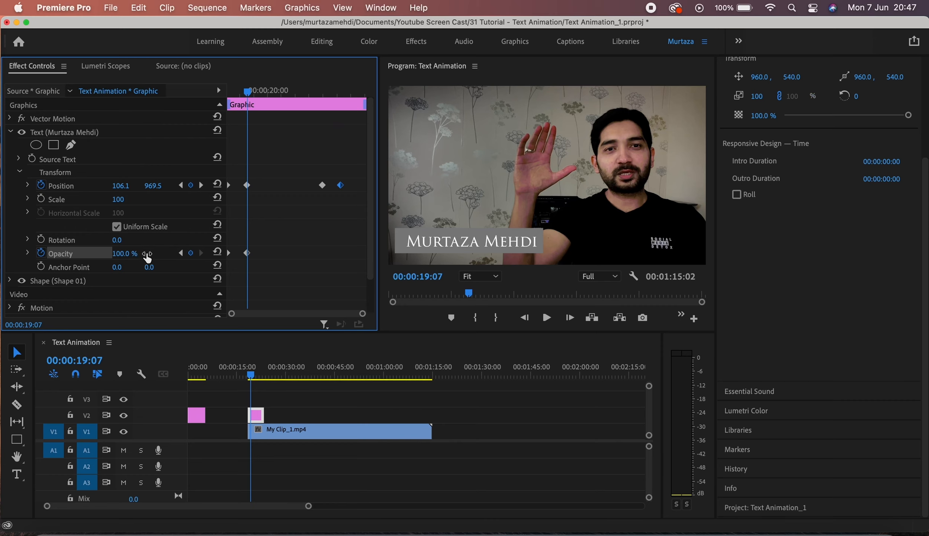
Add a 100% Opacity keyframe at 22:00 and a 0% keyframe at 22:16.
{"action": "left_click", "coordinate": [201, 185]}
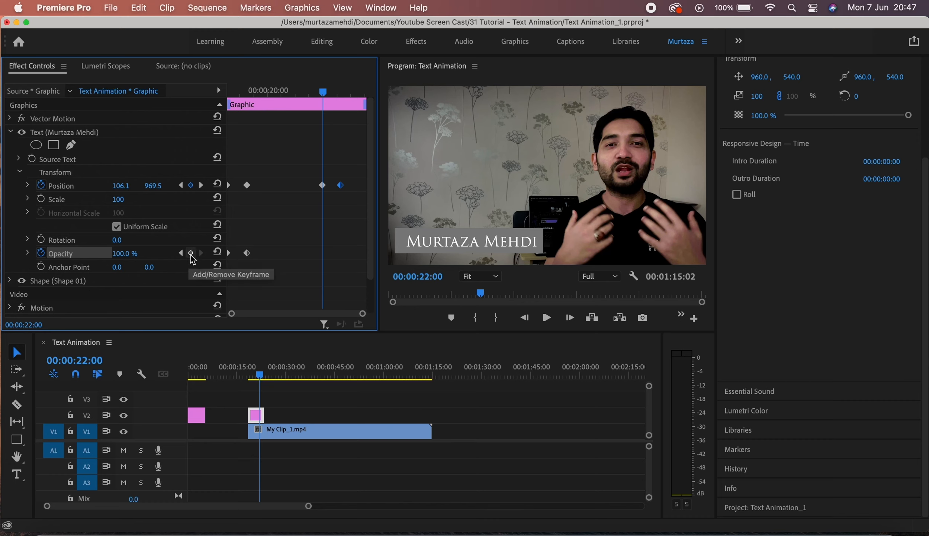
{"action": "left_click", "coordinate": [191, 255]}
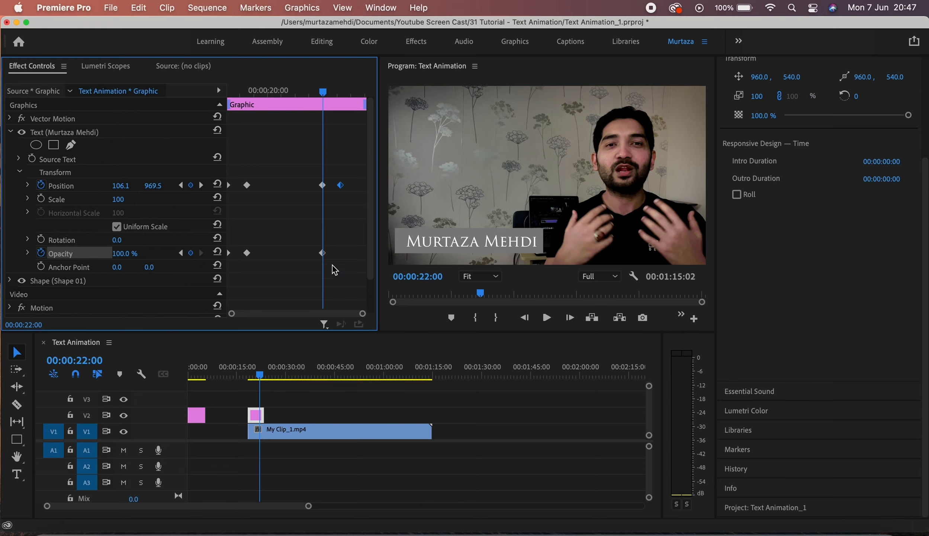
{"action": "left_click", "coordinate": [201, 185]}
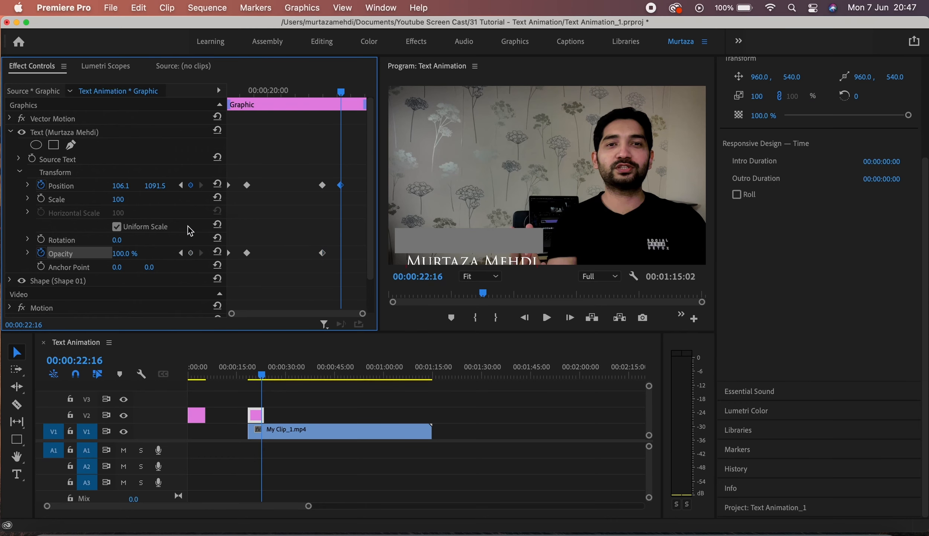
{"action": "left_click", "coordinate": [192, 254]}
{"action": "left_click", "coordinate": [119, 255]}
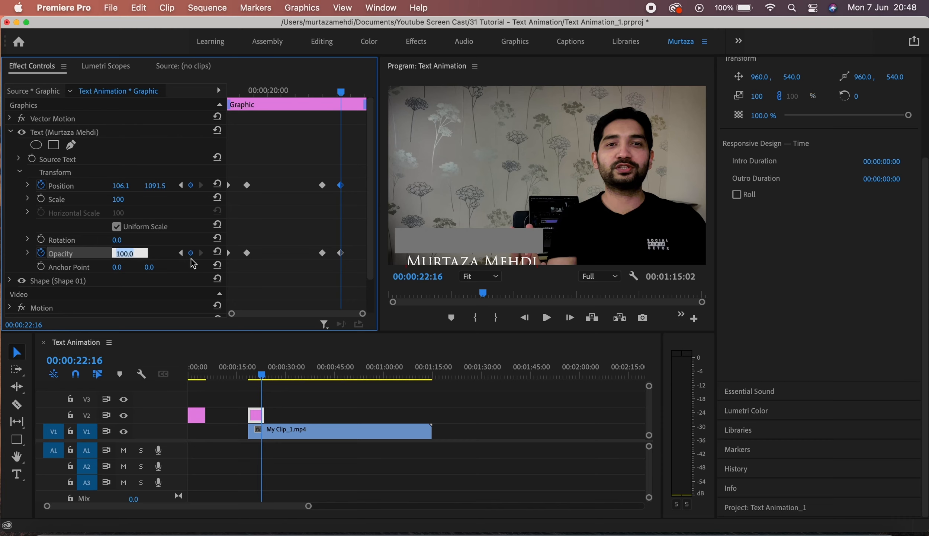
{"action": "type", "text": "0"}
{"action": "key", "text": "Return"}
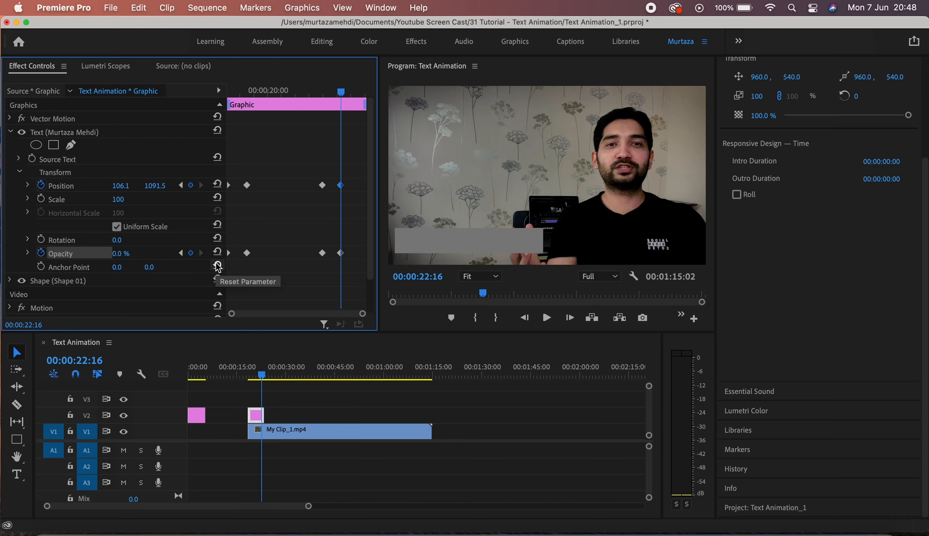
Step back and forth through the Opacity keyframes to check them, ending at 18:14.
{"action": "left_click", "coordinate": [180, 253]}
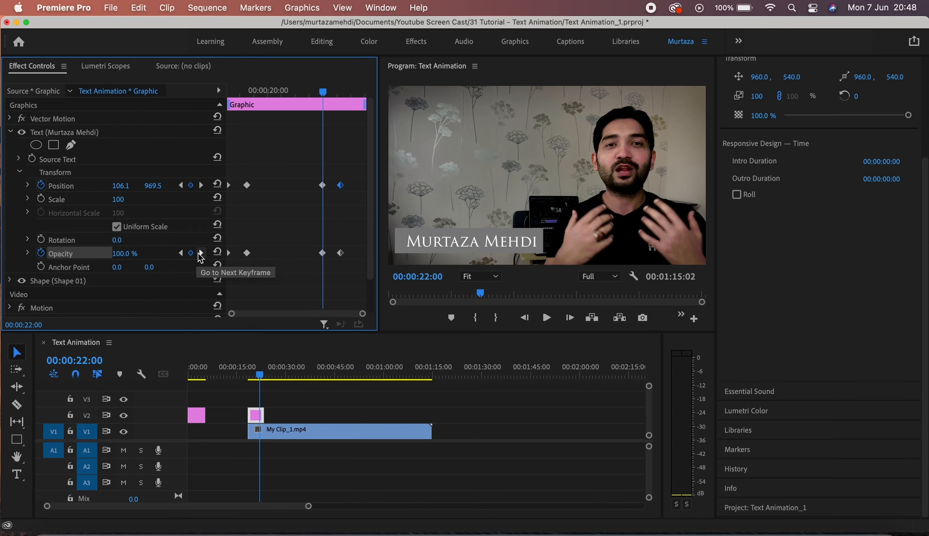
{"action": "left_click", "coordinate": [201, 253]}
{"action": "left_click", "coordinate": [181, 253]}
{"action": "left_click", "coordinate": [181, 253]}
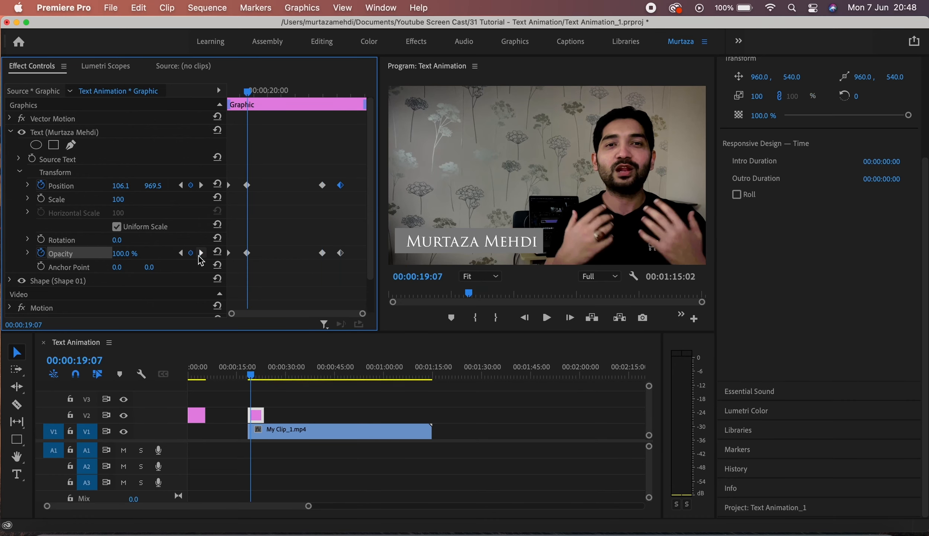
{"action": "left_click", "coordinate": [201, 253]}
{"action": "left_click", "coordinate": [201, 253]}
{"action": "left_click", "coordinate": [180, 253]}
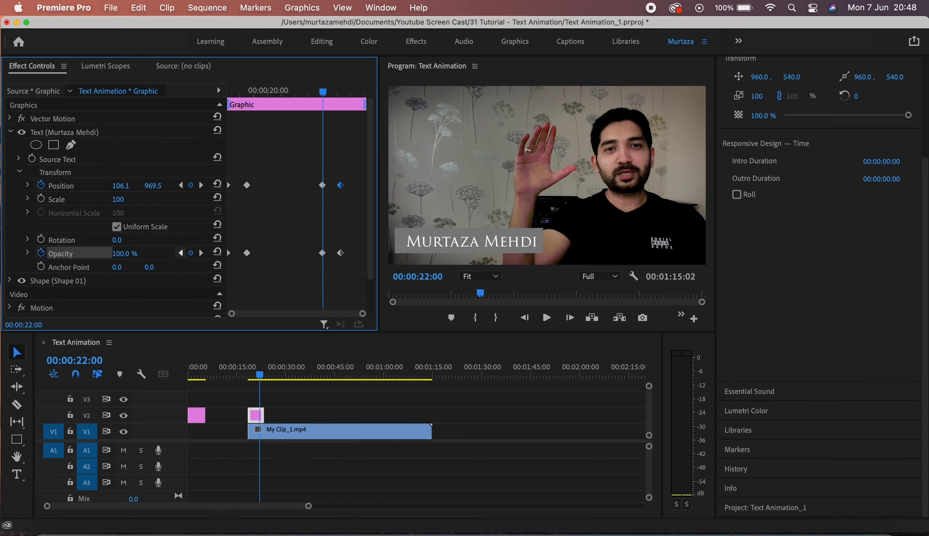
{"action": "left_click", "coordinate": [181, 253]}
{"action": "left_click", "coordinate": [180, 253]}
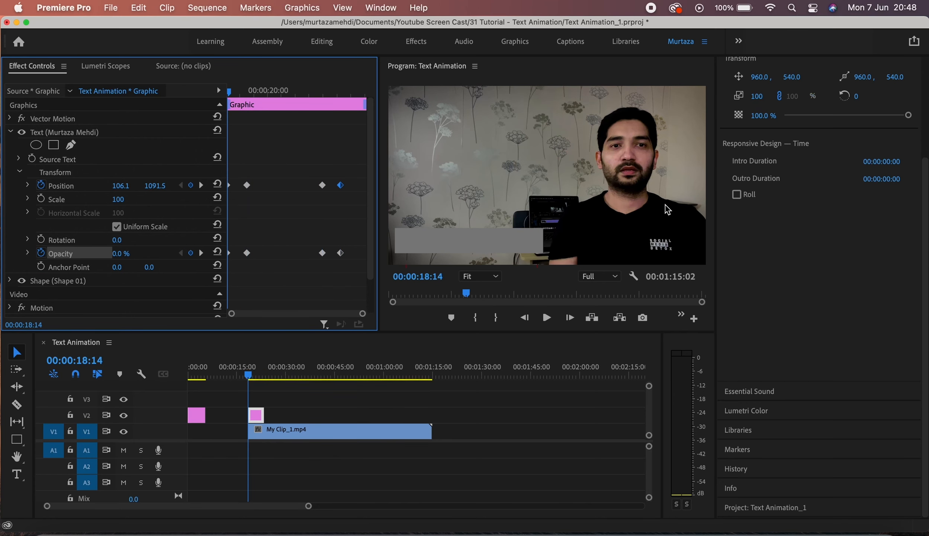
Preview the title's fade and slide, then return to the start of the clip.
{"action": "key", "text": "space"}
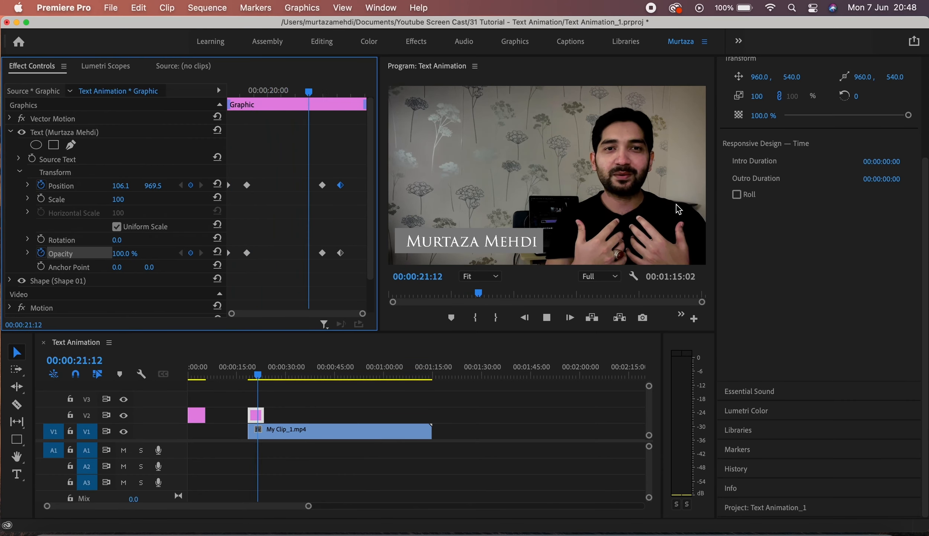
{"action": "key", "text": "space"}
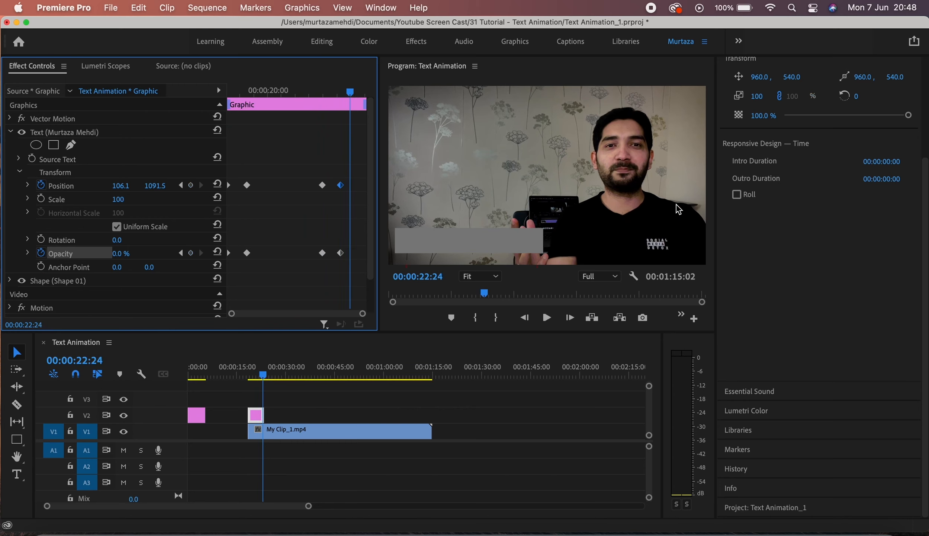
{"action": "key", "text": "Up"}
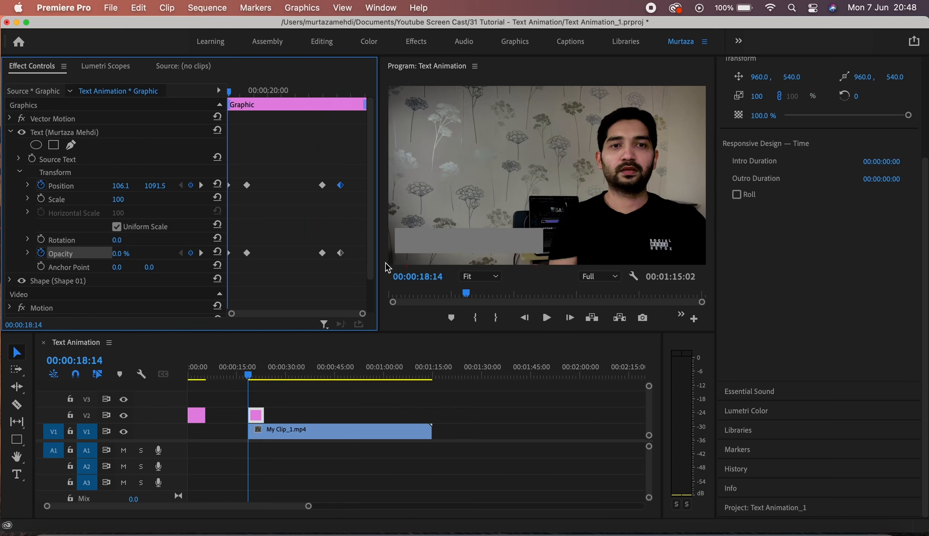
Select Shape 01 and drag the gray bar's anchor point to its left edge.
{"action": "left_click_drag", "start_coordinate": [373, 184], "coordinate": [370, 222]}
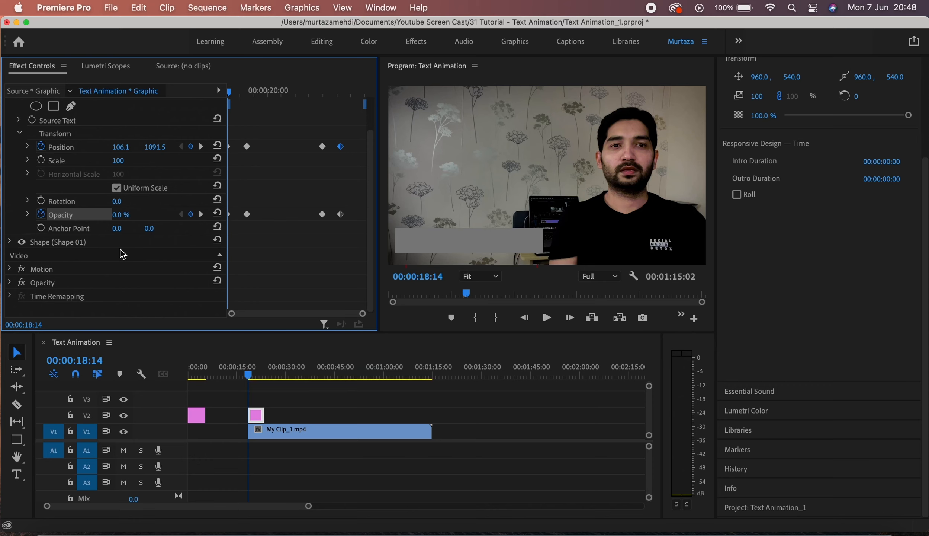
{"action": "left_click", "coordinate": [67, 243]}
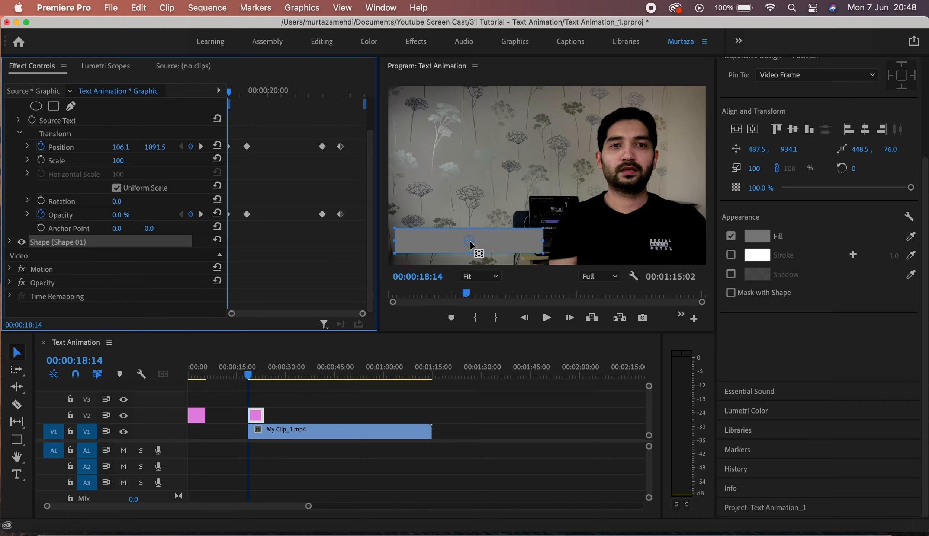
{"action": "left_click_drag", "start_coordinate": [470, 245], "coordinate": [397, 246]}
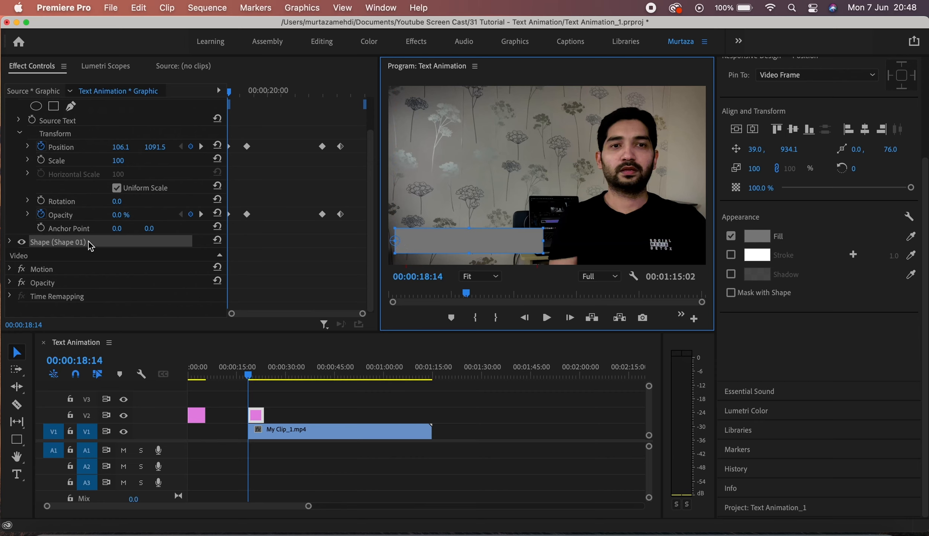
Uncheck Uniform Scale in the bar's Transform properties.
{"action": "left_click", "coordinate": [10, 241]}
{"action": "scroll", "coordinate": [74, 253], "scroll_direction": "down", "scroll_amount": 2}
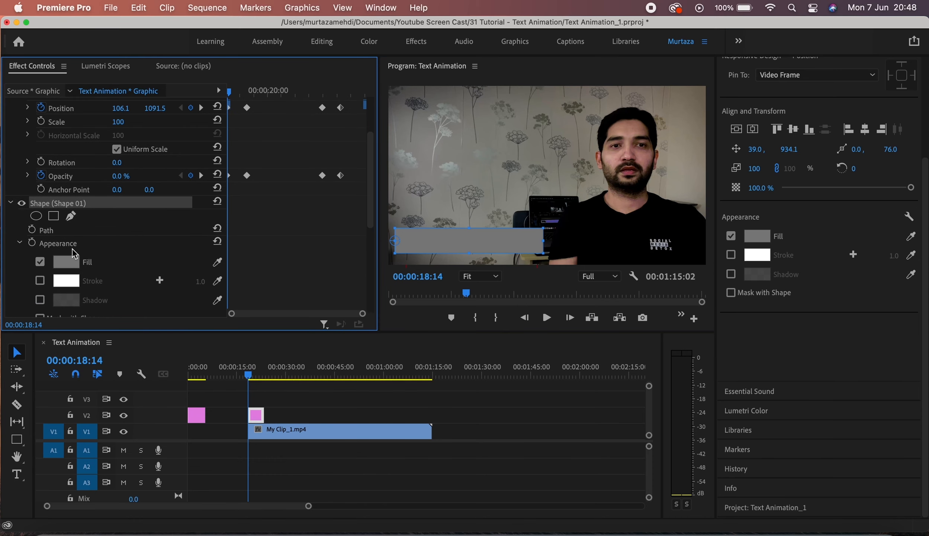
{"action": "left_click", "coordinate": [18, 242]}
{"action": "scroll", "coordinate": [107, 242], "scroll_direction": "down", "scroll_amount": 4}
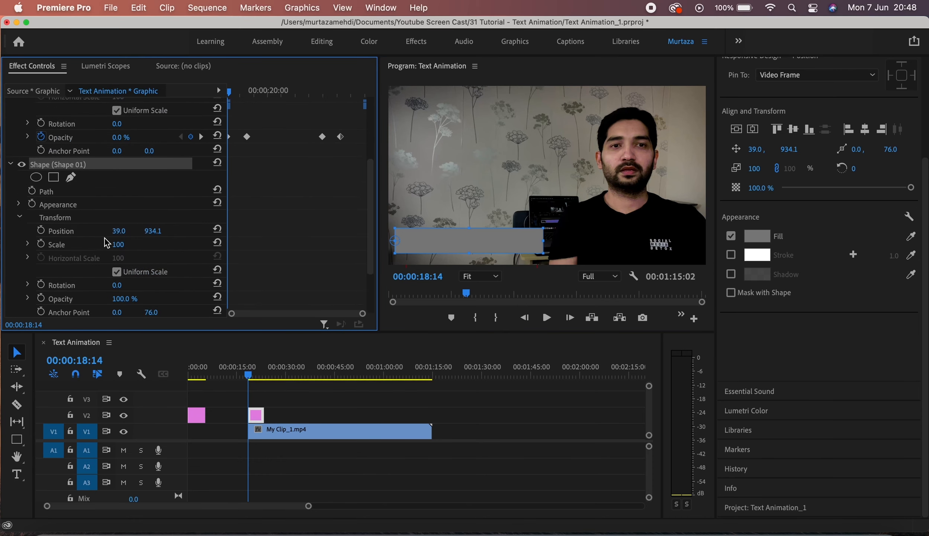
{"action": "left_click", "coordinate": [117, 233]}
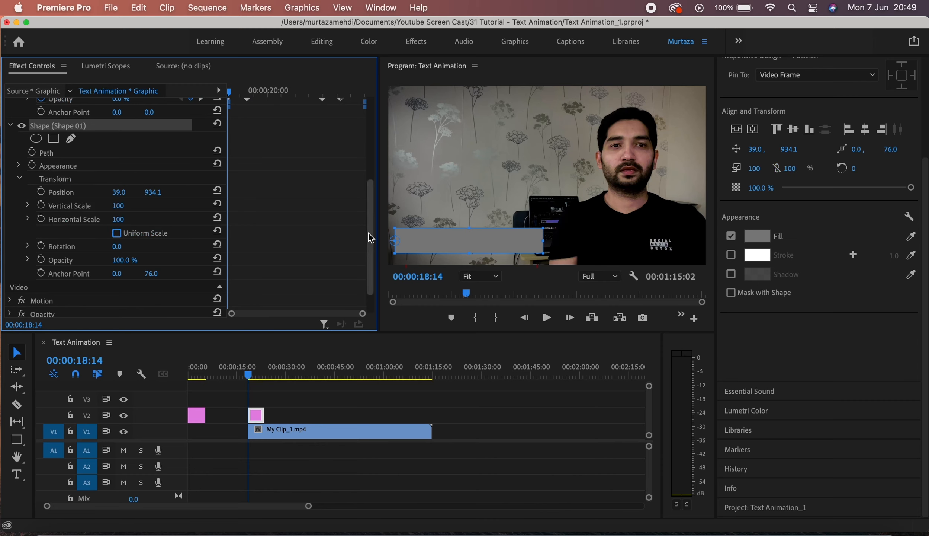
{"action": "scroll", "coordinate": [370, 235], "scroll_direction": "up", "scroll_amount": 1}
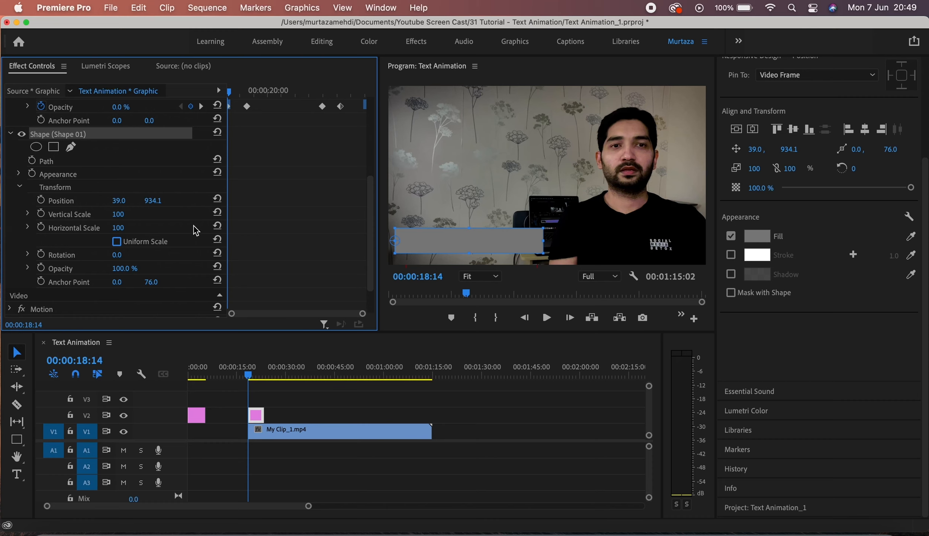
Keyframe the bar's Horizontal Scale from 0 at 18:14 to 100 at 19:05.
{"action": "left_click", "coordinate": [45, 229]}
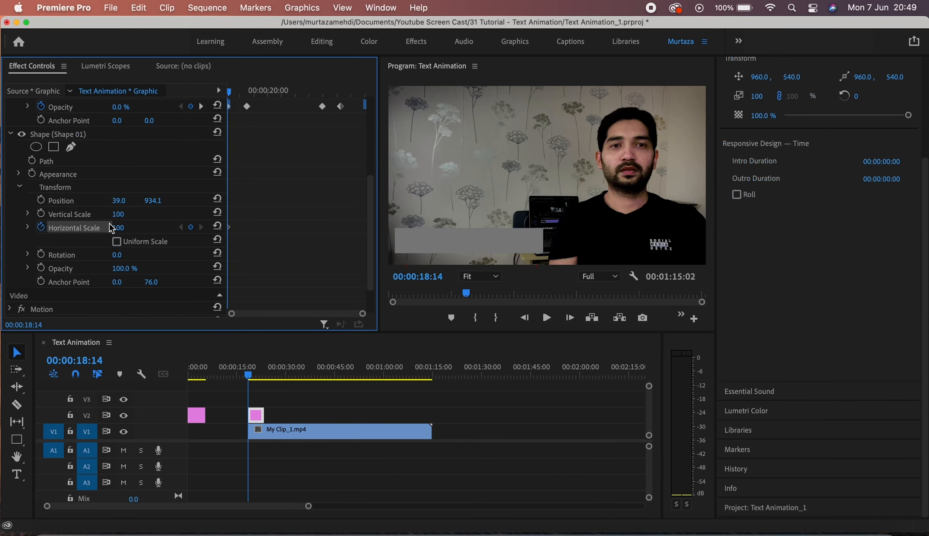
{"action": "left_click", "coordinate": [118, 227]}
{"action": "type", "text": "0"}
{"action": "key", "text": "Return"}
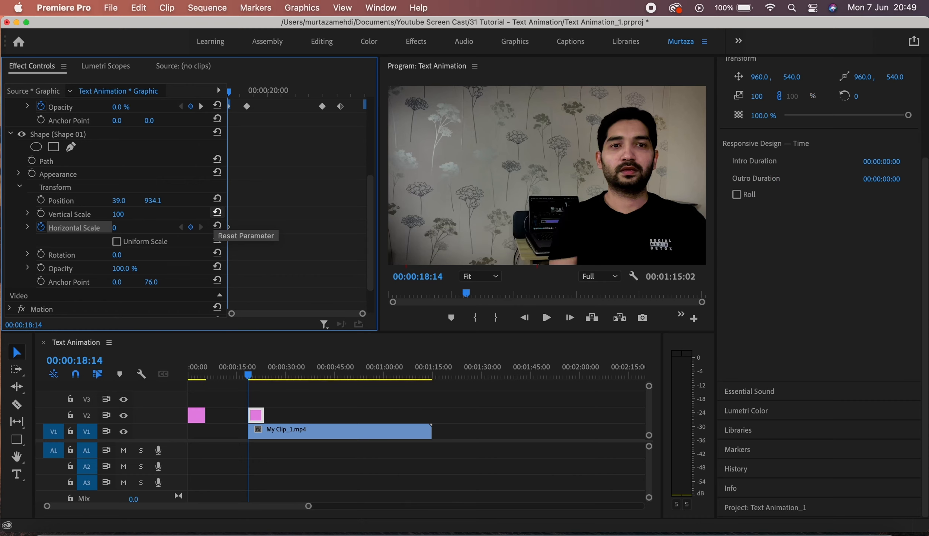
{"action": "left_click", "coordinate": [201, 107]}
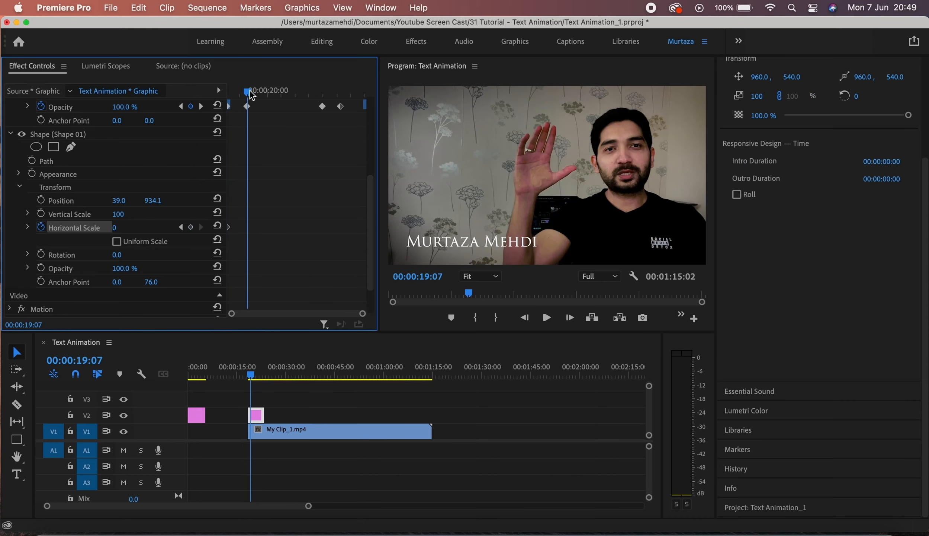
{"action": "left_click_drag", "start_coordinate": [250, 92], "coordinate": [248, 93]}
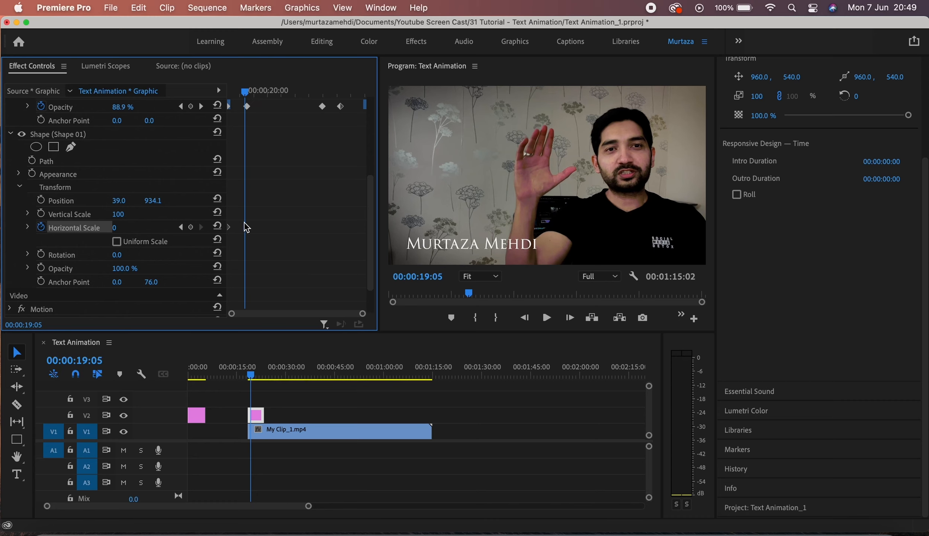
{"action": "left_click", "coordinate": [191, 227]}
{"action": "left_click", "coordinate": [130, 227]}
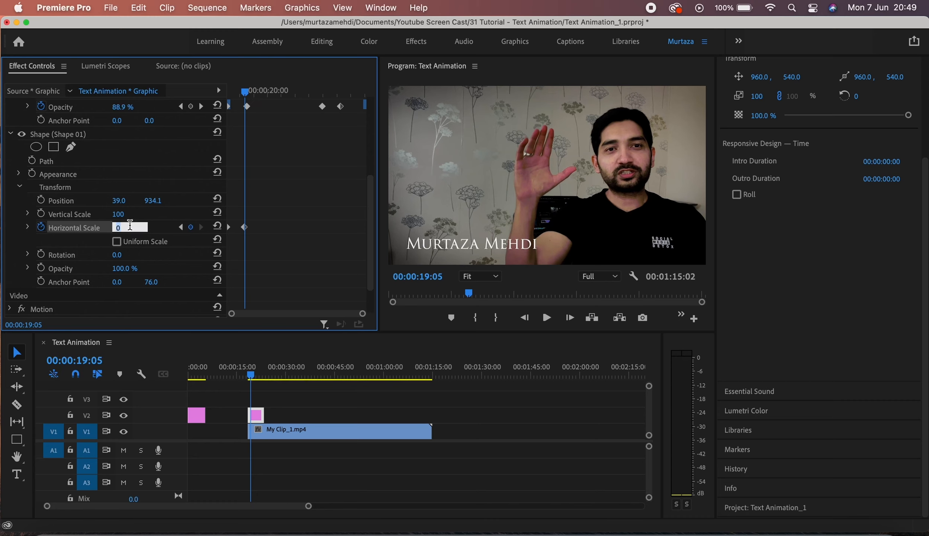
{"action": "type", "text": "100"}
{"action": "key", "text": "Return"}
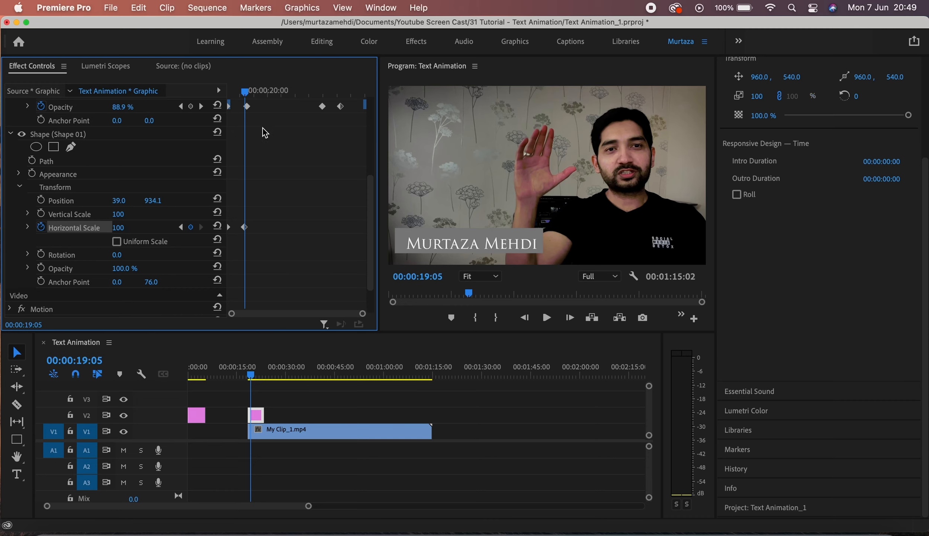
{"action": "left_click", "coordinate": [203, 107]}
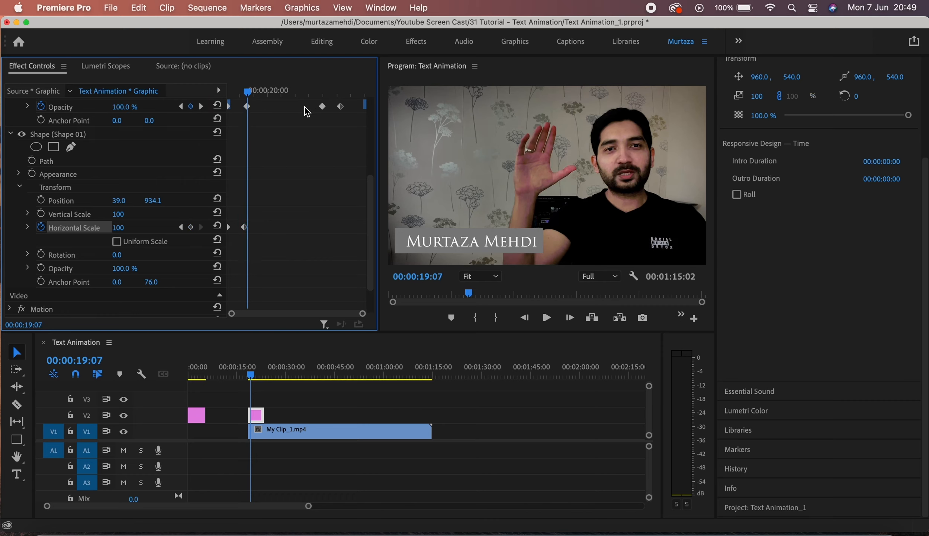
Add Horizontal Scale keyframes at 22:02 holding 100 and at 22:16 set to 0.
{"action": "left_click", "coordinate": [201, 107]}
{"action": "left_click", "coordinate": [327, 93]}
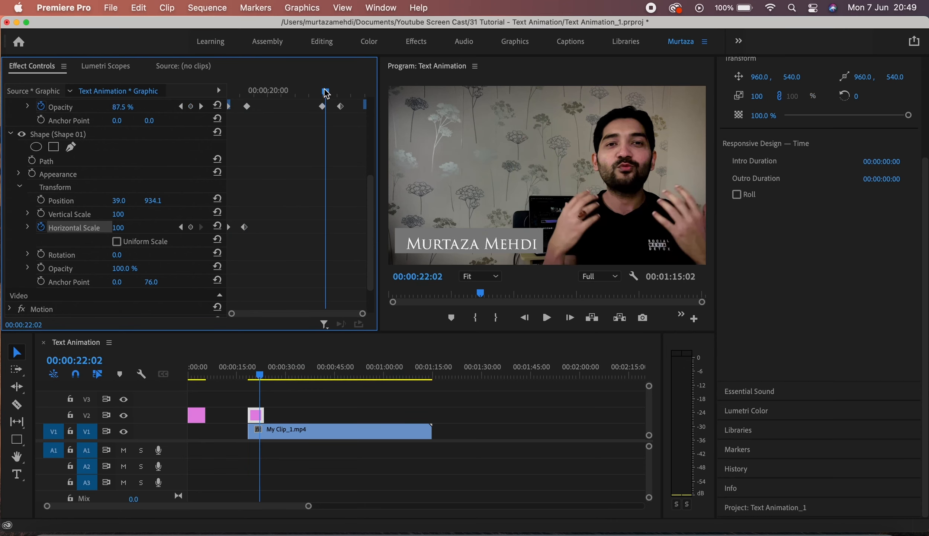
{"action": "left_click", "coordinate": [190, 229]}
{"action": "left_click", "coordinate": [201, 107]}
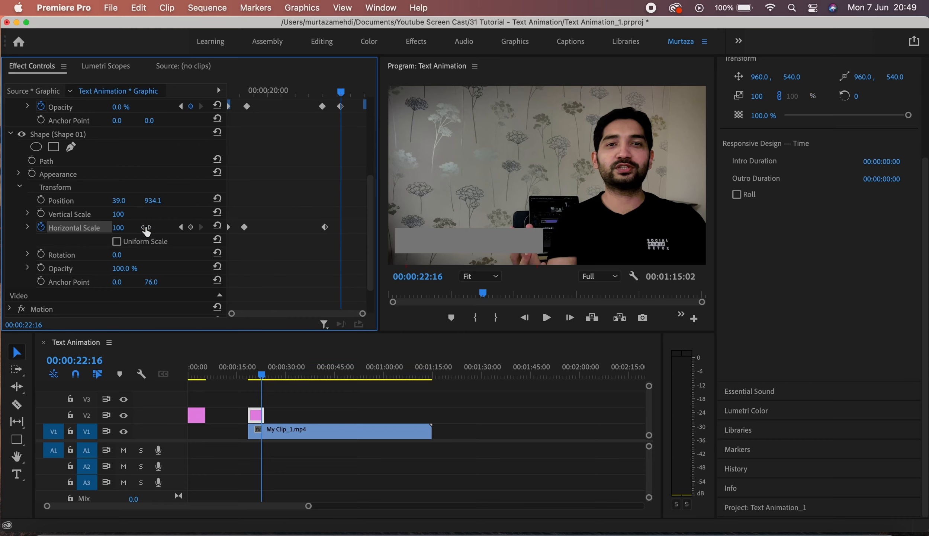
{"action": "left_click", "coordinate": [190, 227]}
{"action": "left_click", "coordinate": [130, 224]}
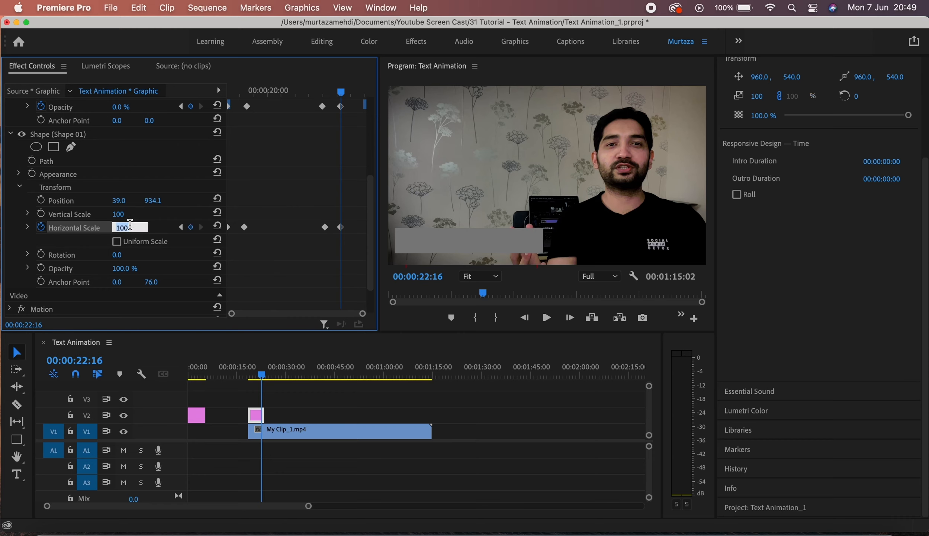
{"action": "type", "text": "0"}
{"action": "key", "text": "Return"}
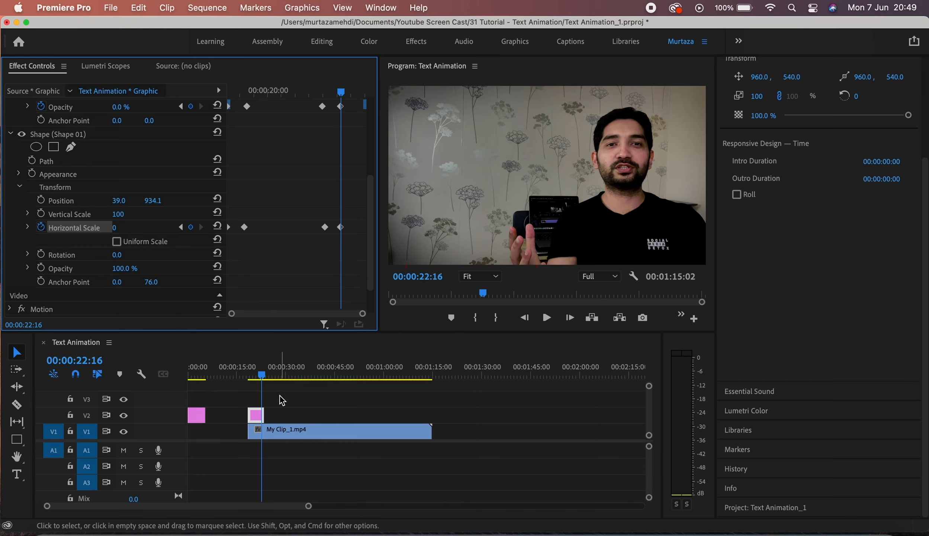
Play back the full lower-third animation twice from the clip start.
{"action": "key", "text": "Up"}
{"action": "key", "text": "space"}
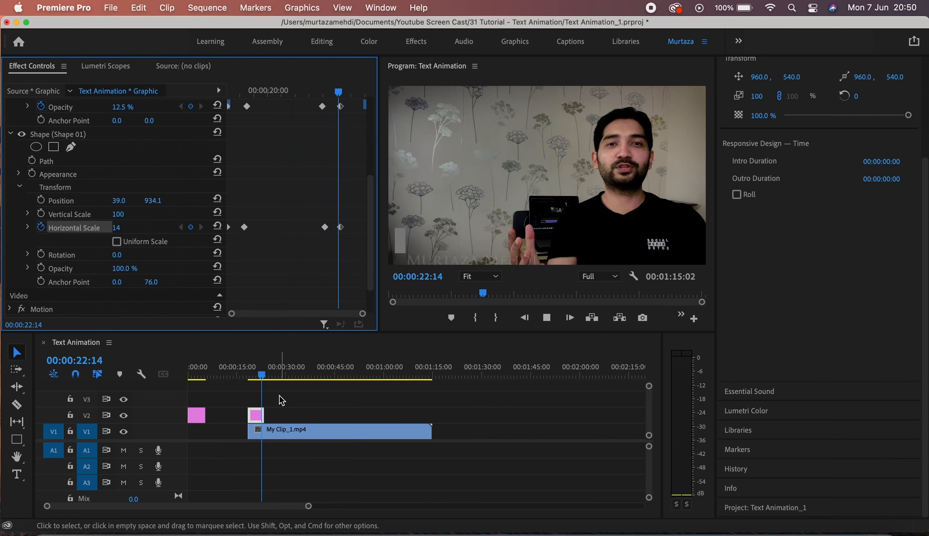
{"action": "key", "text": "space"}
{"action": "key", "text": "Up"}
{"action": "key", "text": "space"}
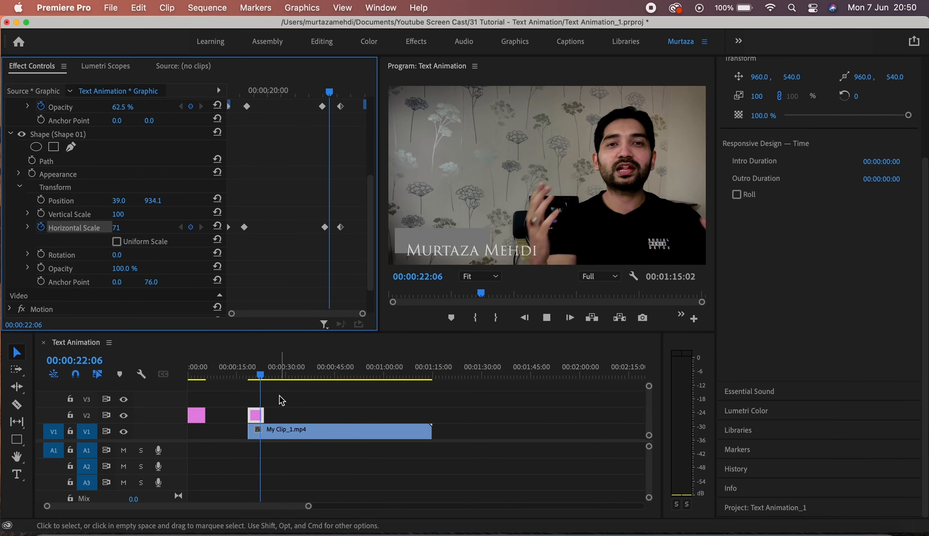
{"action": "key", "text": "space"}
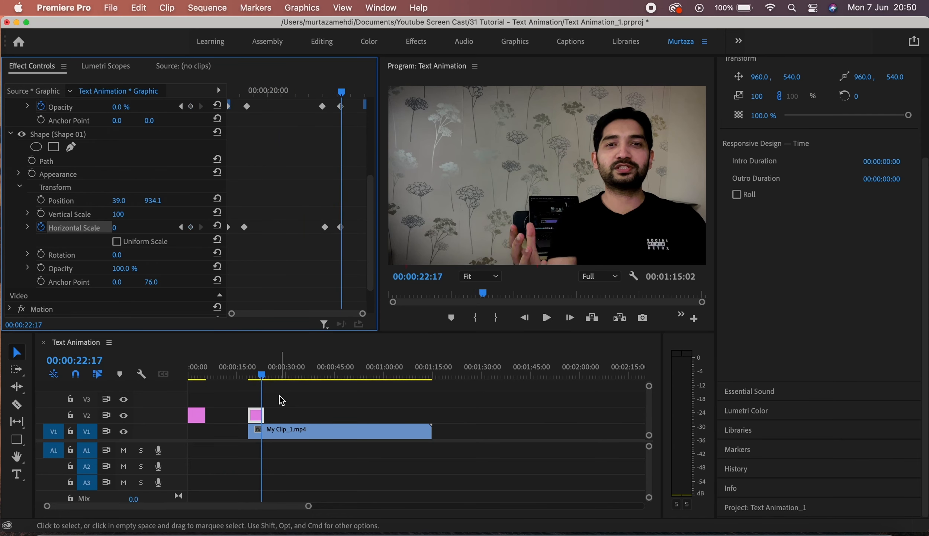